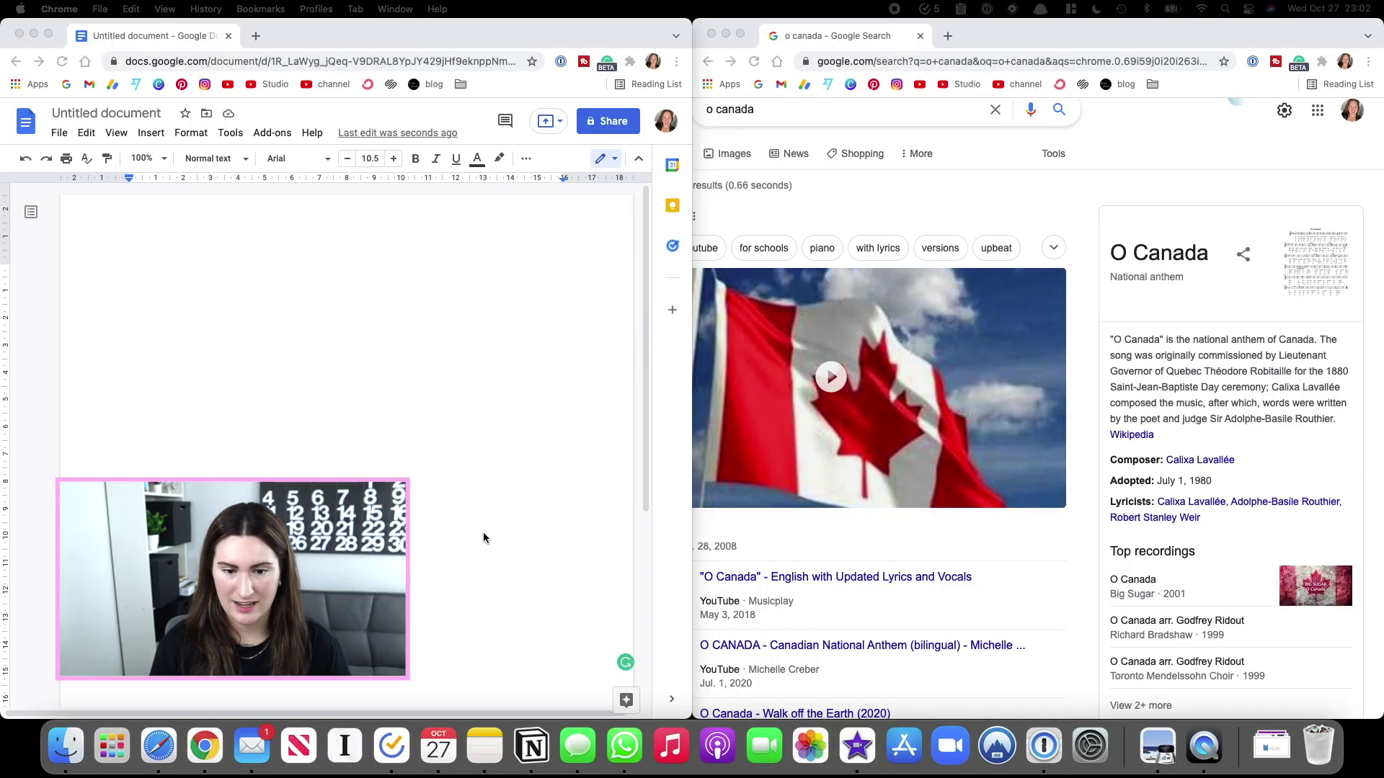
Launch the Clipy clipboard manager from Launchpad.
{"action": "key", "text": "F4"}
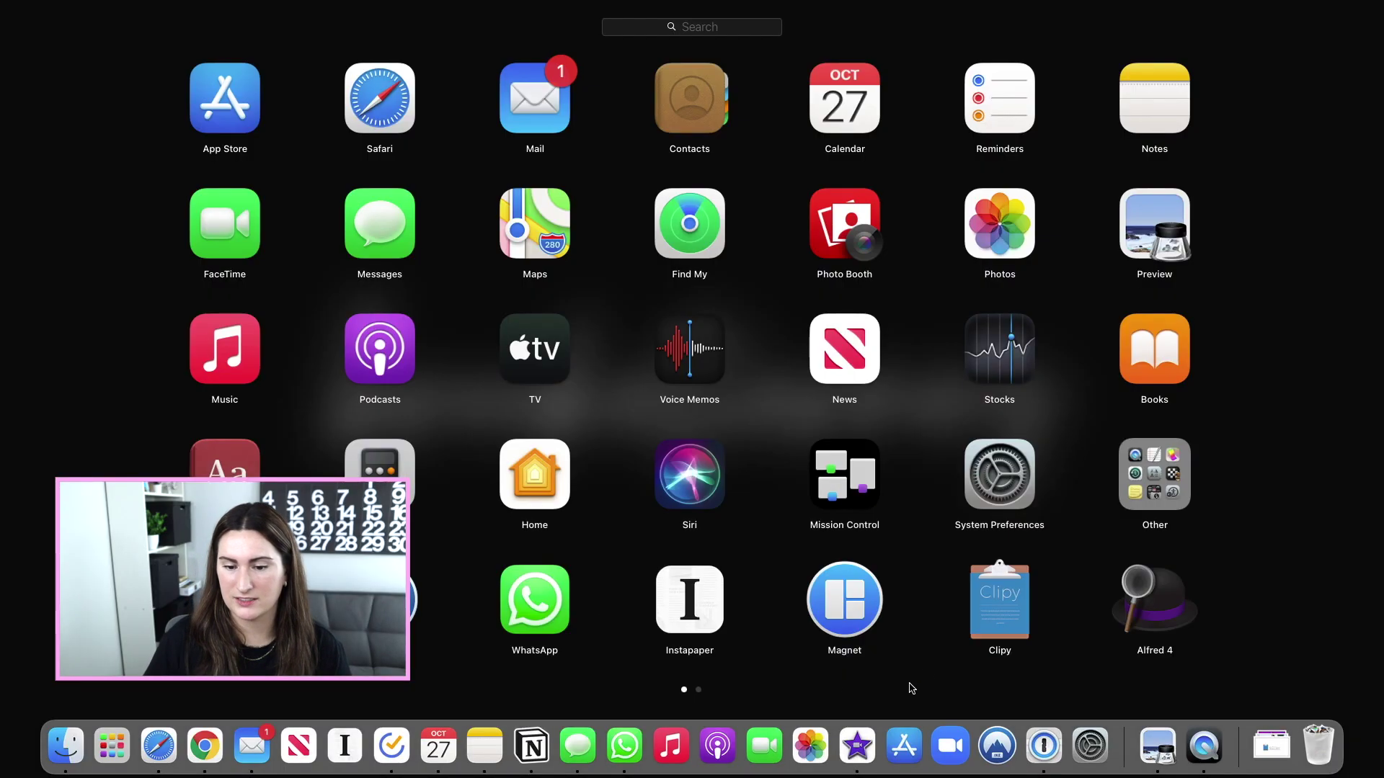
{"action": "left_click", "coordinate": [997, 623]}
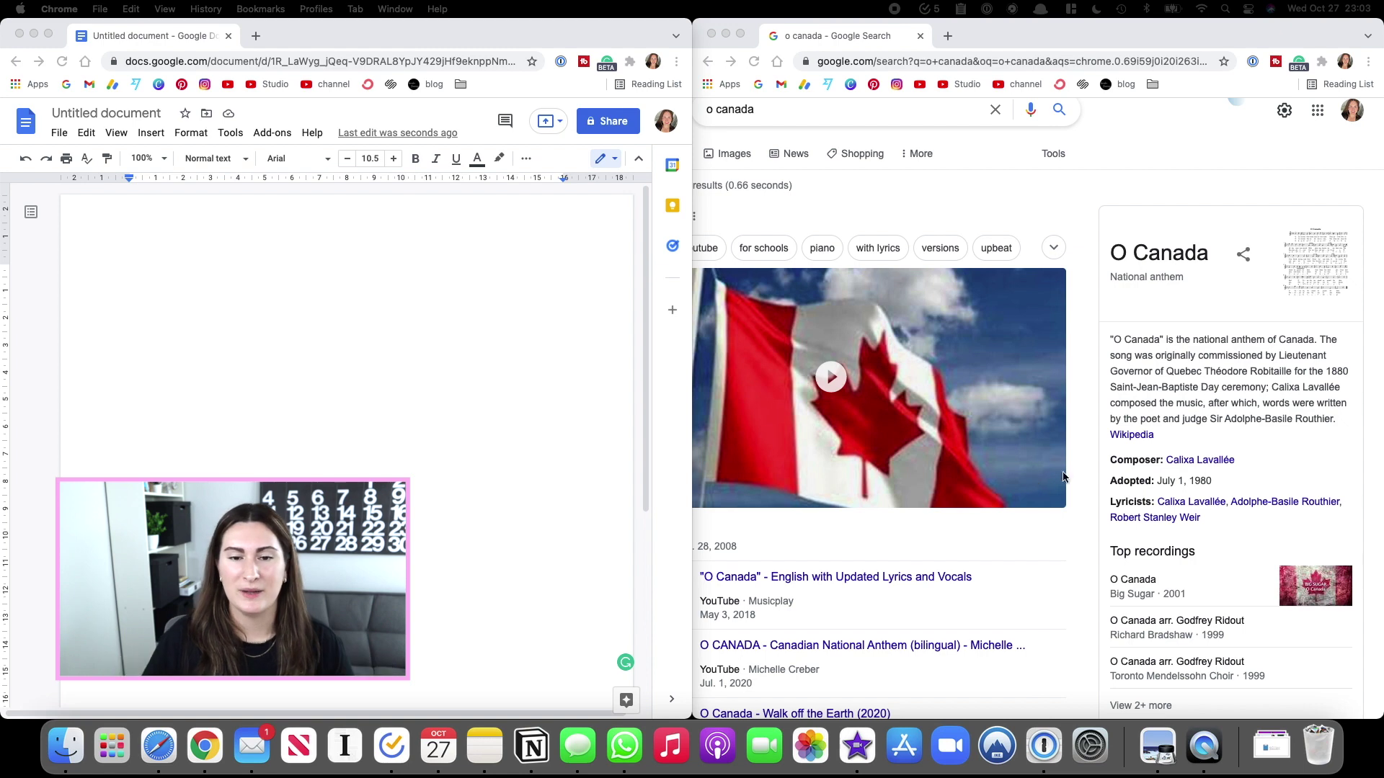
Copy the O Canada description paragraph from the search results' knowledge panel.
{"action": "left_click", "coordinate": [1137, 390]}
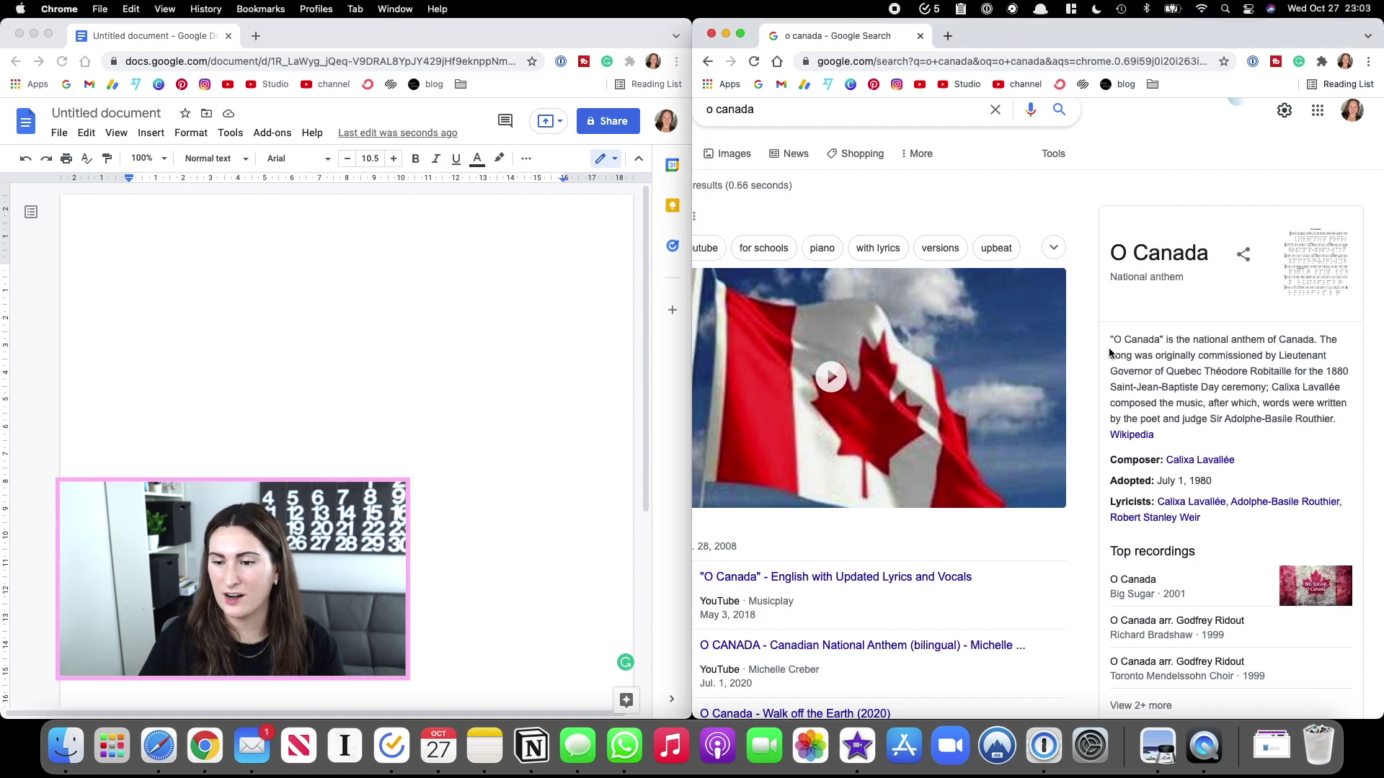
{"action": "left_click_drag", "start_coordinate": [1116, 342], "coordinate": [1344, 425]}
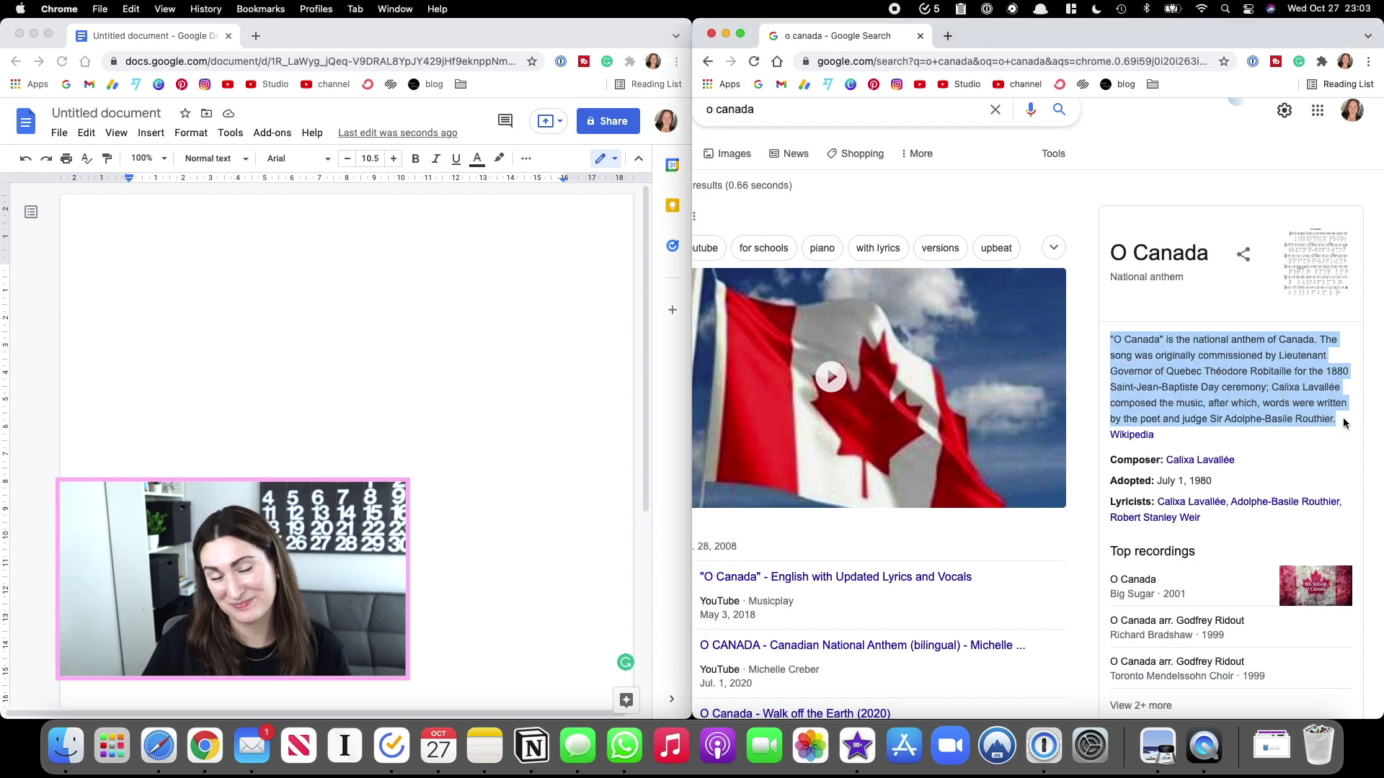
{"action": "right_click", "coordinate": [1220, 370]}
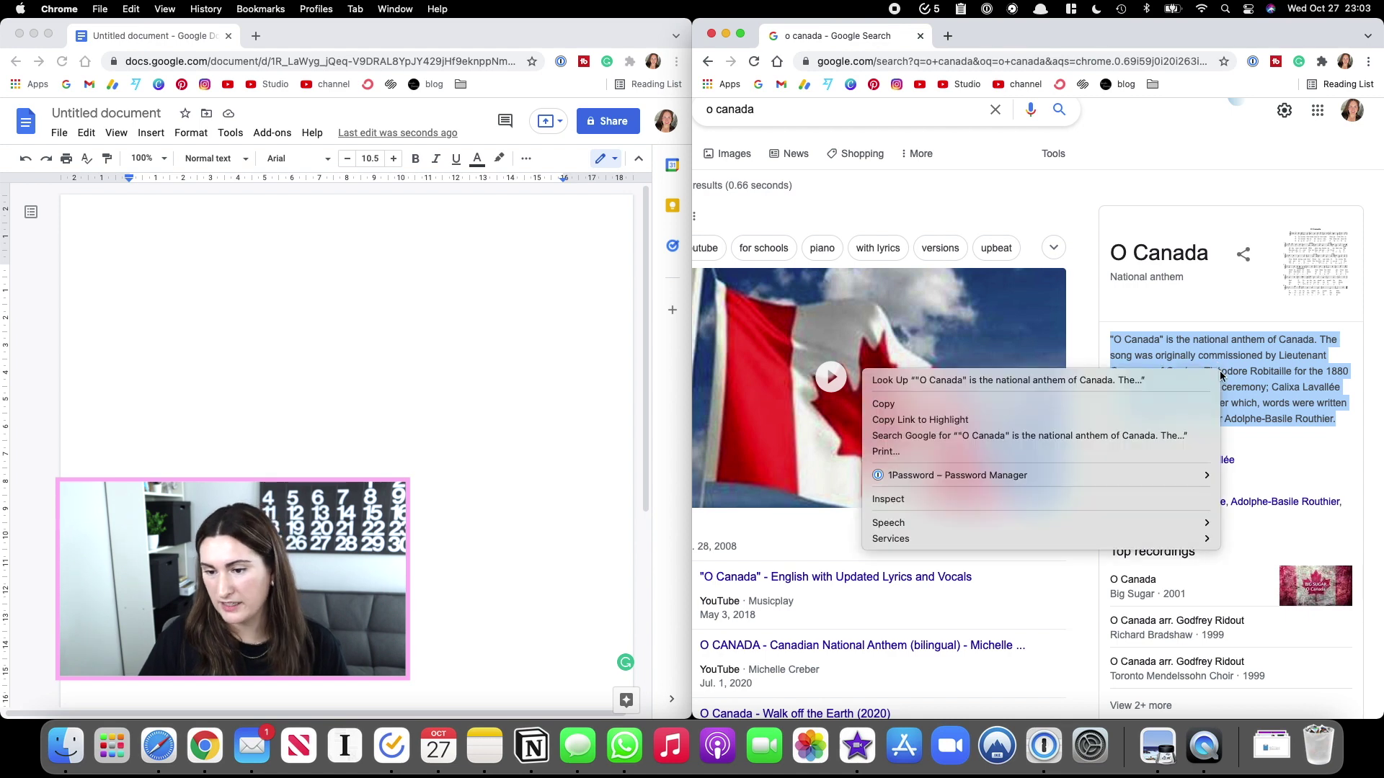
{"action": "left_click", "coordinate": [1124, 404]}
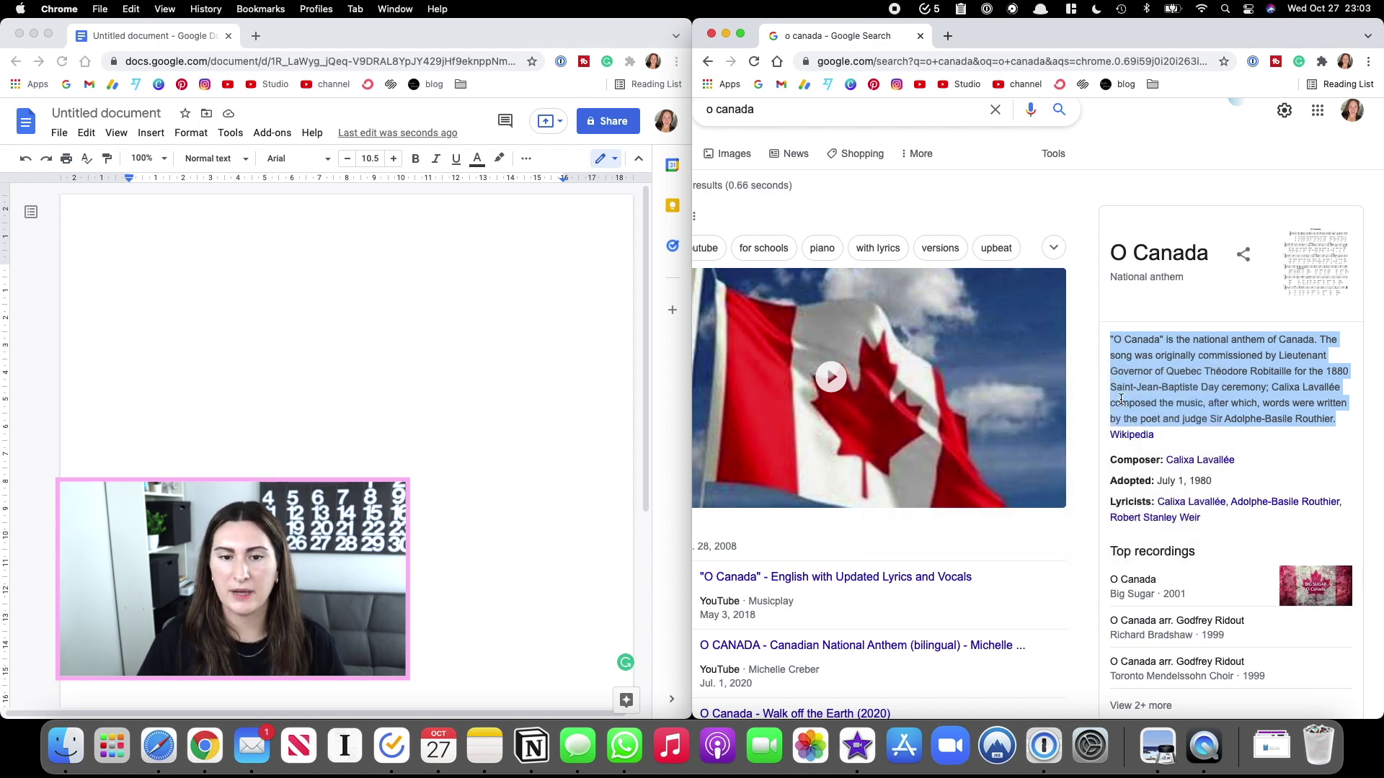
{"action": "left_click", "coordinate": [510, 356]}
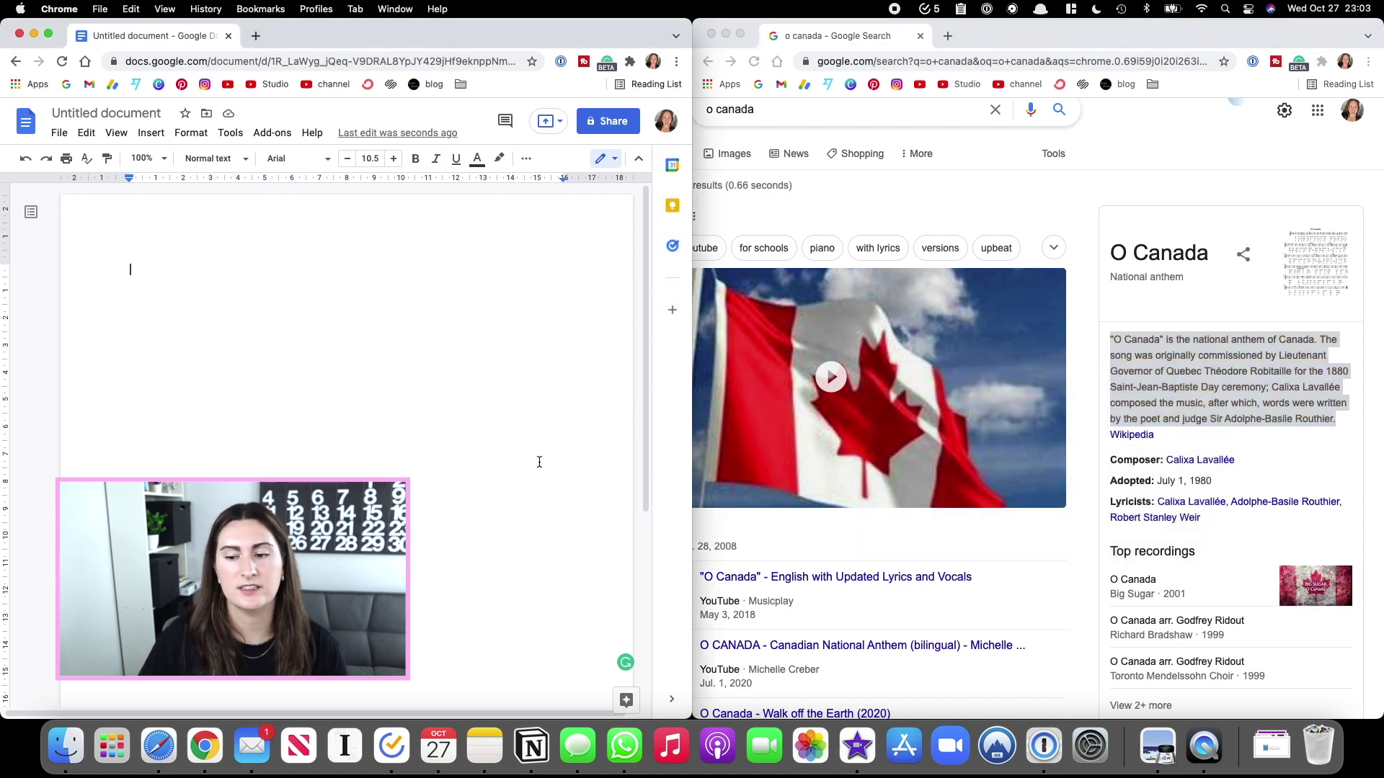
Copy the adoption date 'July 1, 1980' from the Adopted line.
{"action": "left_click", "coordinate": [1249, 478]}
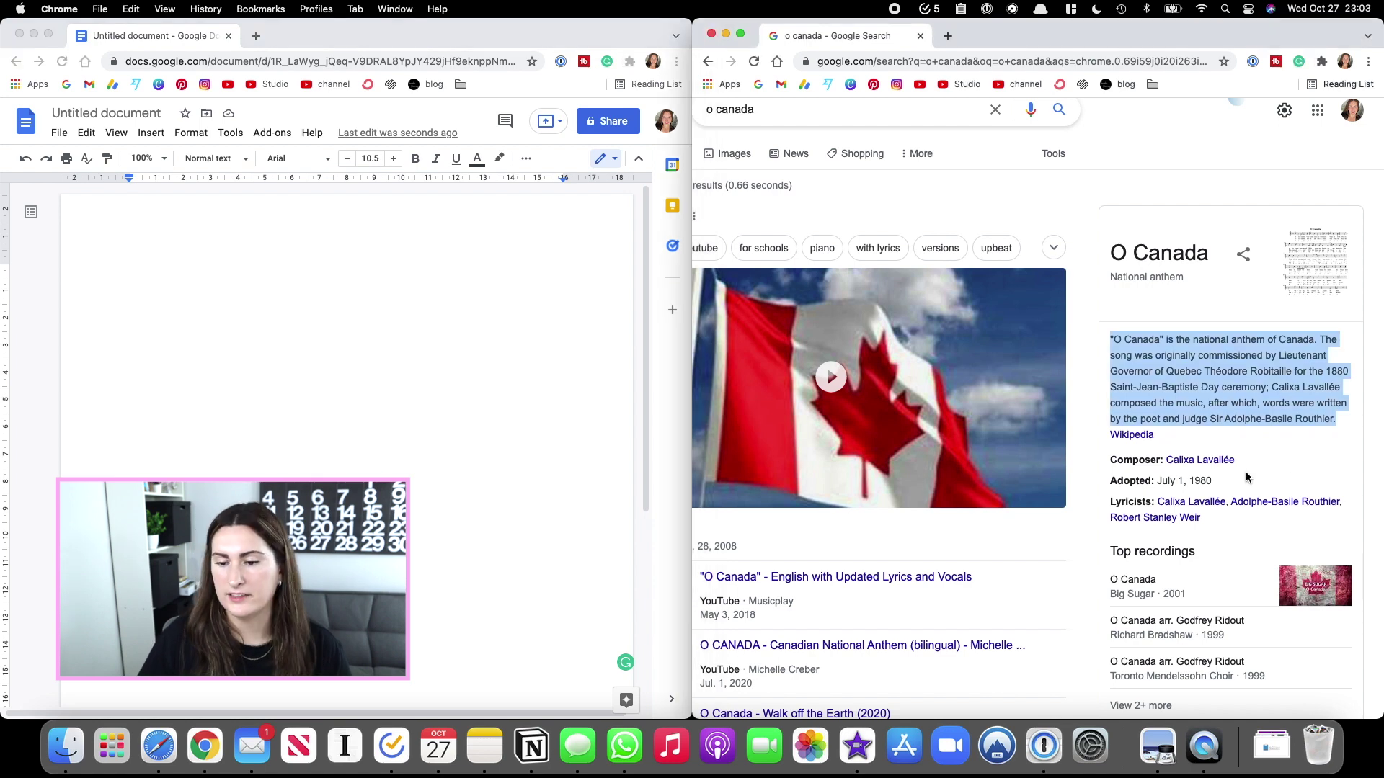
{"action": "double_click", "coordinate": [1169, 480]}
{"action": "mouse_move", "coordinate": [1171, 480]}
{"action": "left_mouse_down"}
{"action": "mouse_move", "coordinate": [1218, 481]}
{"action": "mouse_move", "coordinate": [1180, 481]}
{"action": "left_mouse_up"}
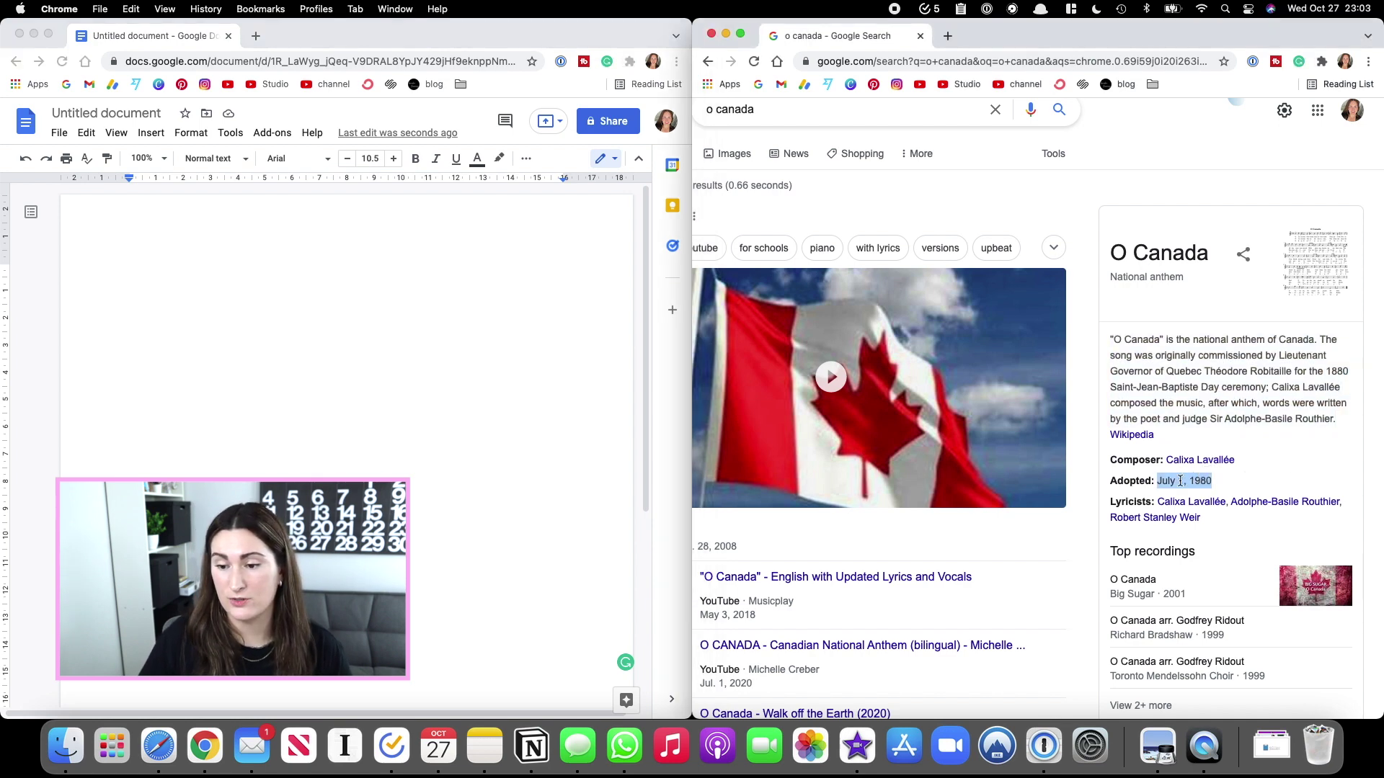
{"action": "right_click", "coordinate": [1180, 481]}
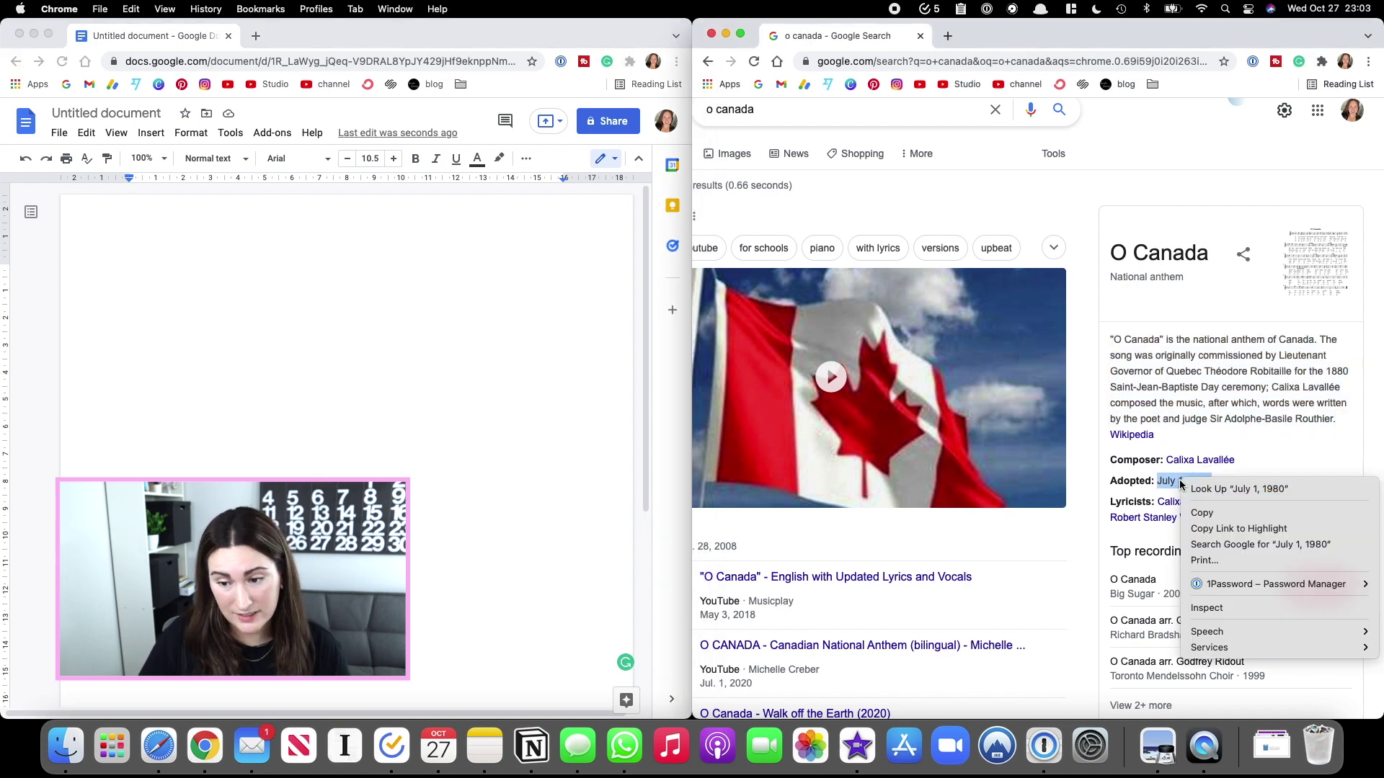
{"action": "left_click", "coordinate": [1204, 513]}
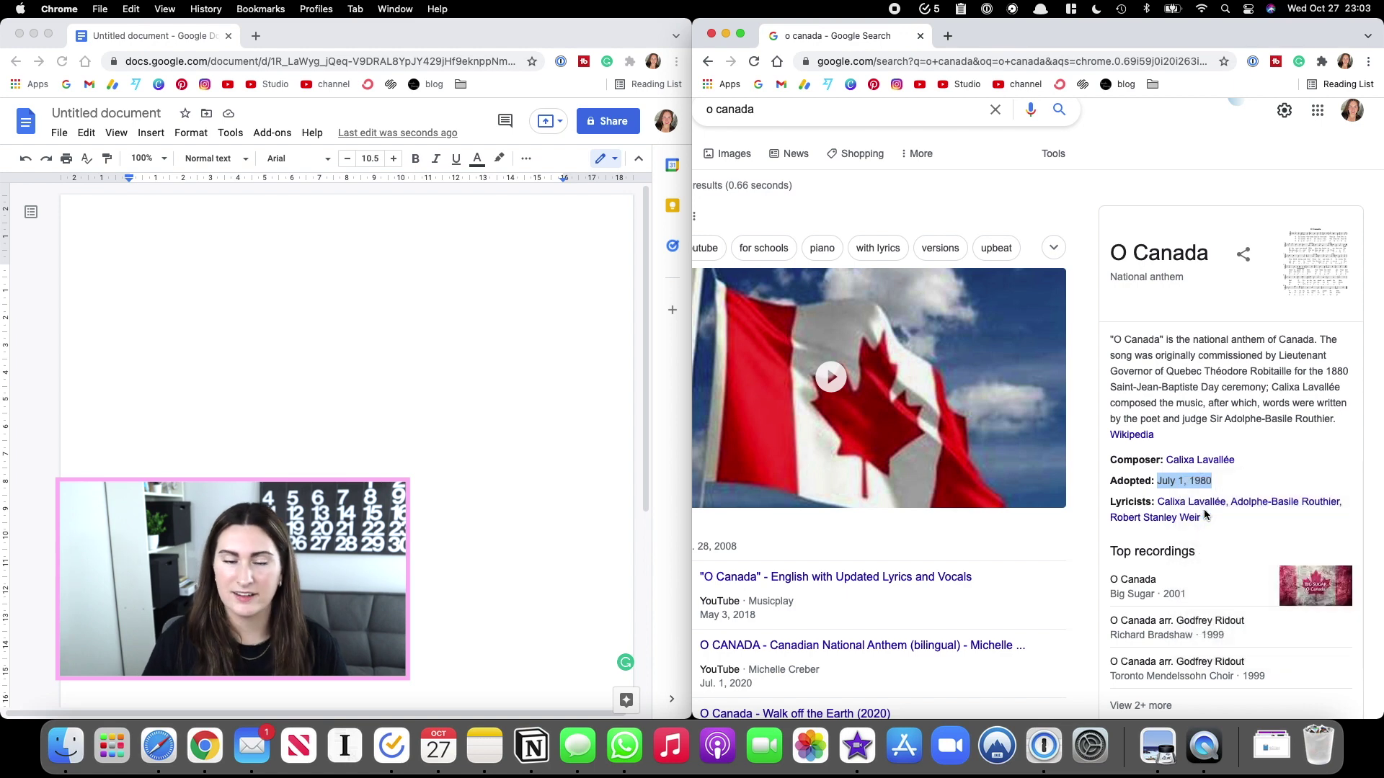
{"action": "left_click", "coordinate": [262, 315]}
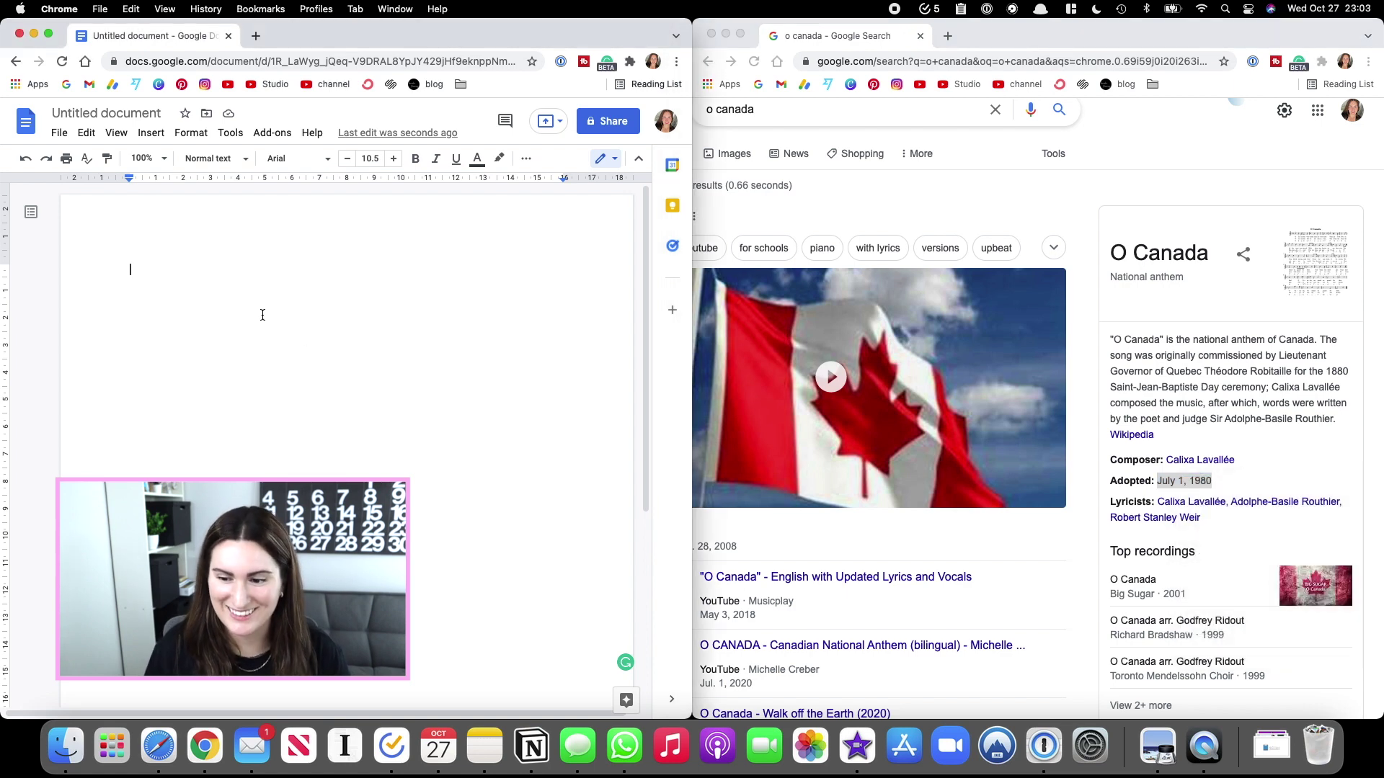
{"action": "right_click", "coordinate": [135, 269]}
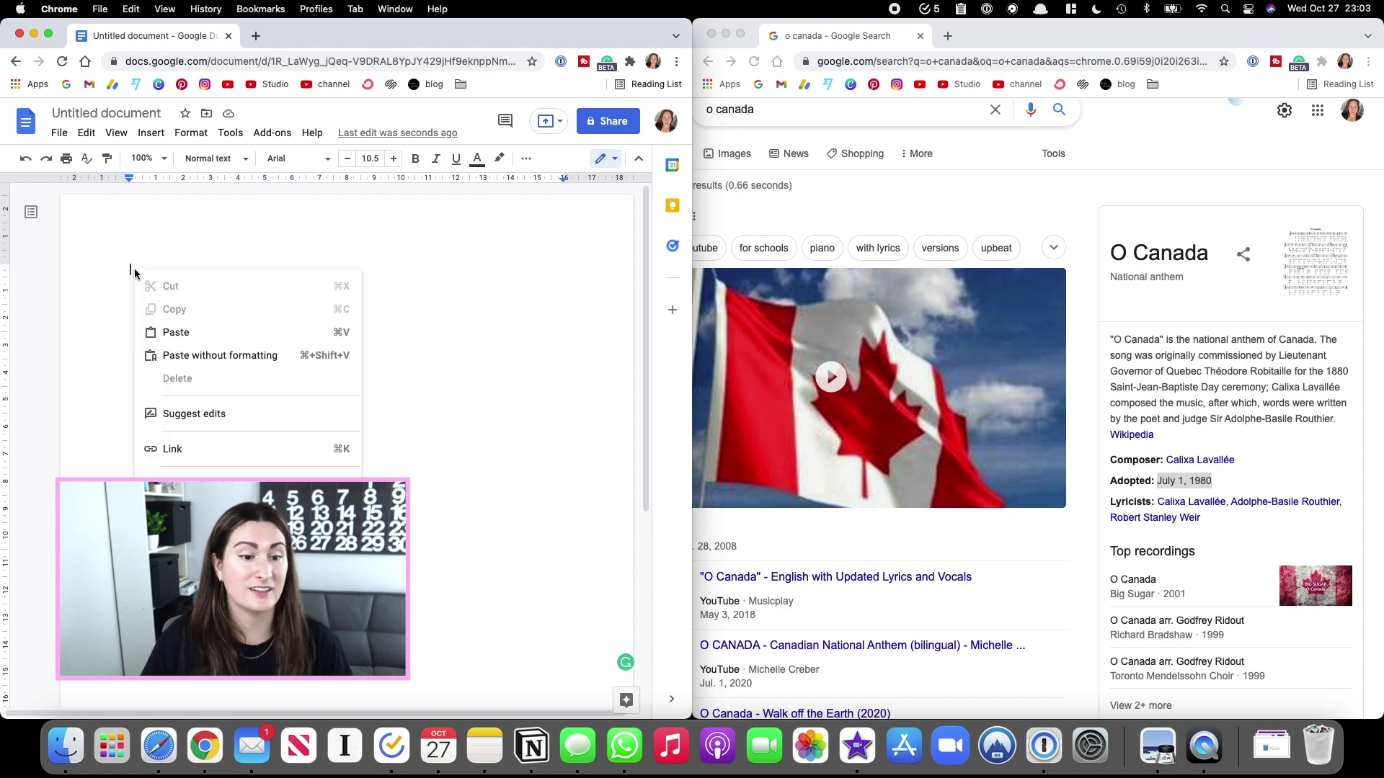
Paste 'July 1, 1980' as the document's first line and call up Clipy's history.
{"action": "left_click", "coordinate": [196, 331]}
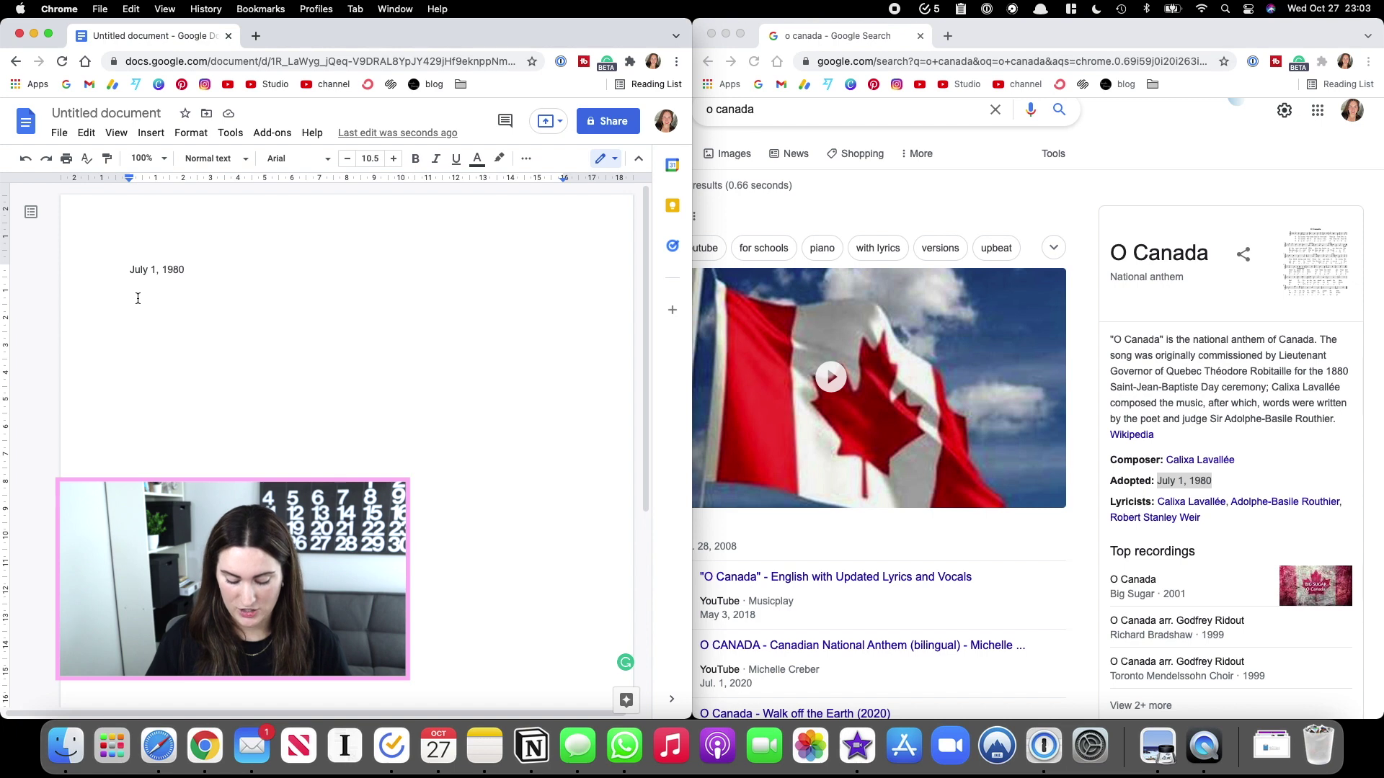
{"action": "key", "text": "super+shift+v"}
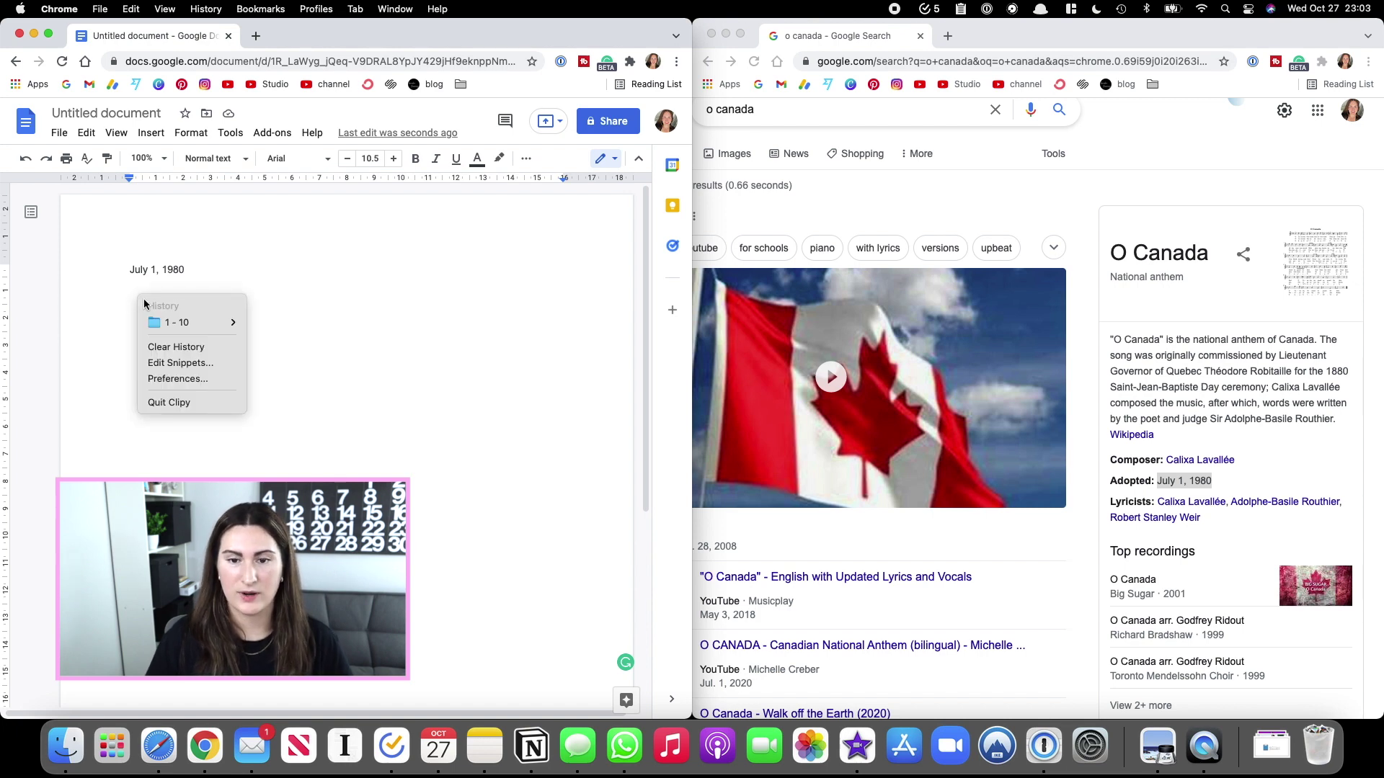
Paste history item 2, the O Canada paragraph, beneath the date via Clipy.
{"action": "mouse_move", "coordinate": [189, 329]}
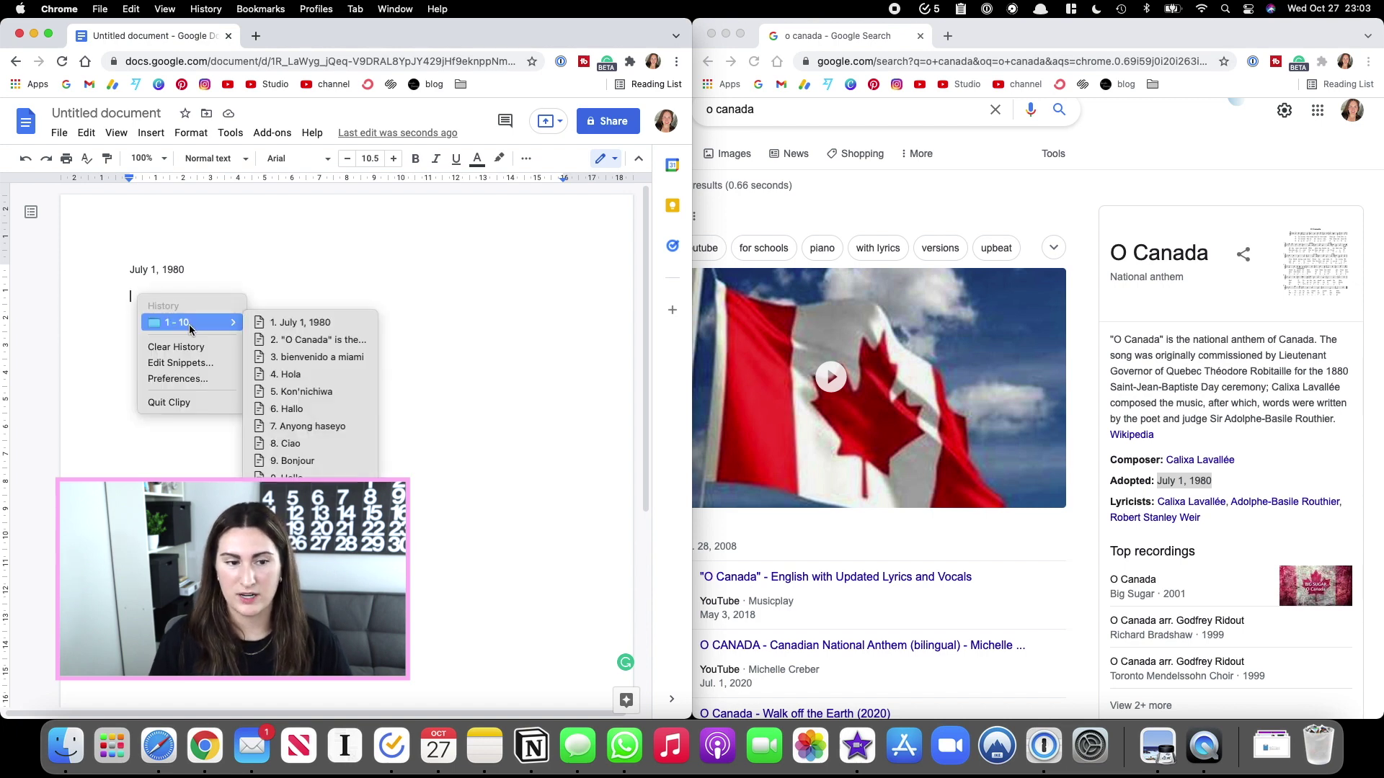
{"action": "left_click", "coordinate": [272, 339]}
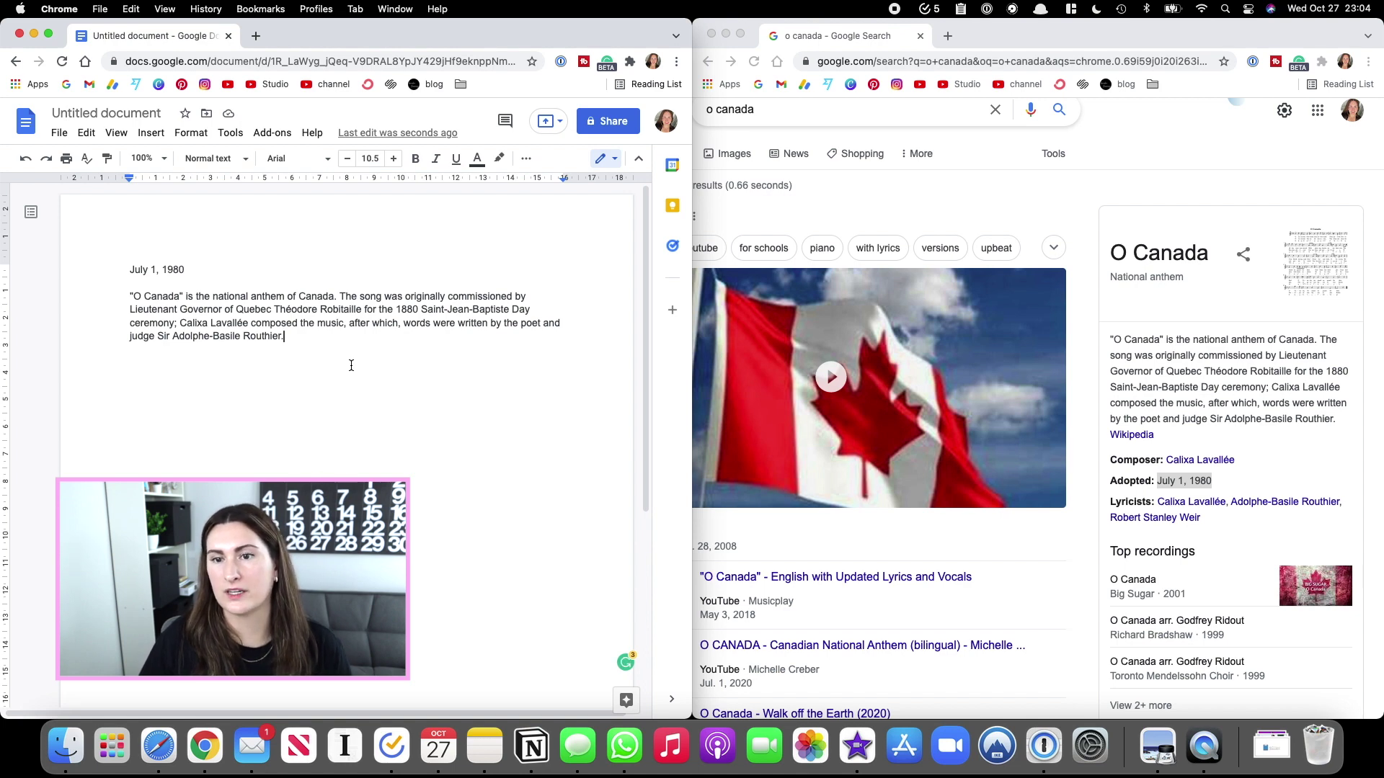
{"action": "left_click", "coordinate": [960, 10]}
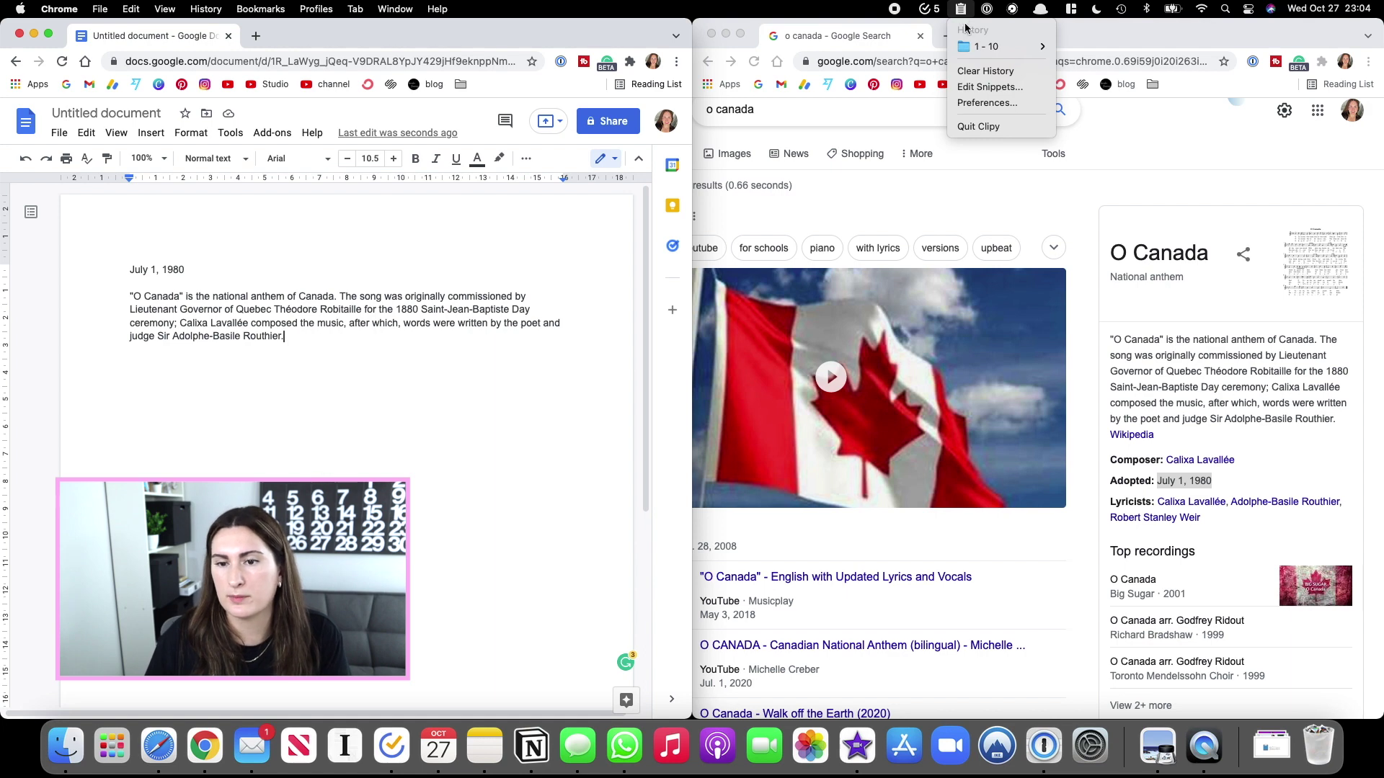
Review Clipy's General history-size and Shortcuts preferences, then quit Mail from the Dock.
{"action": "left_click", "coordinate": [986, 103]}
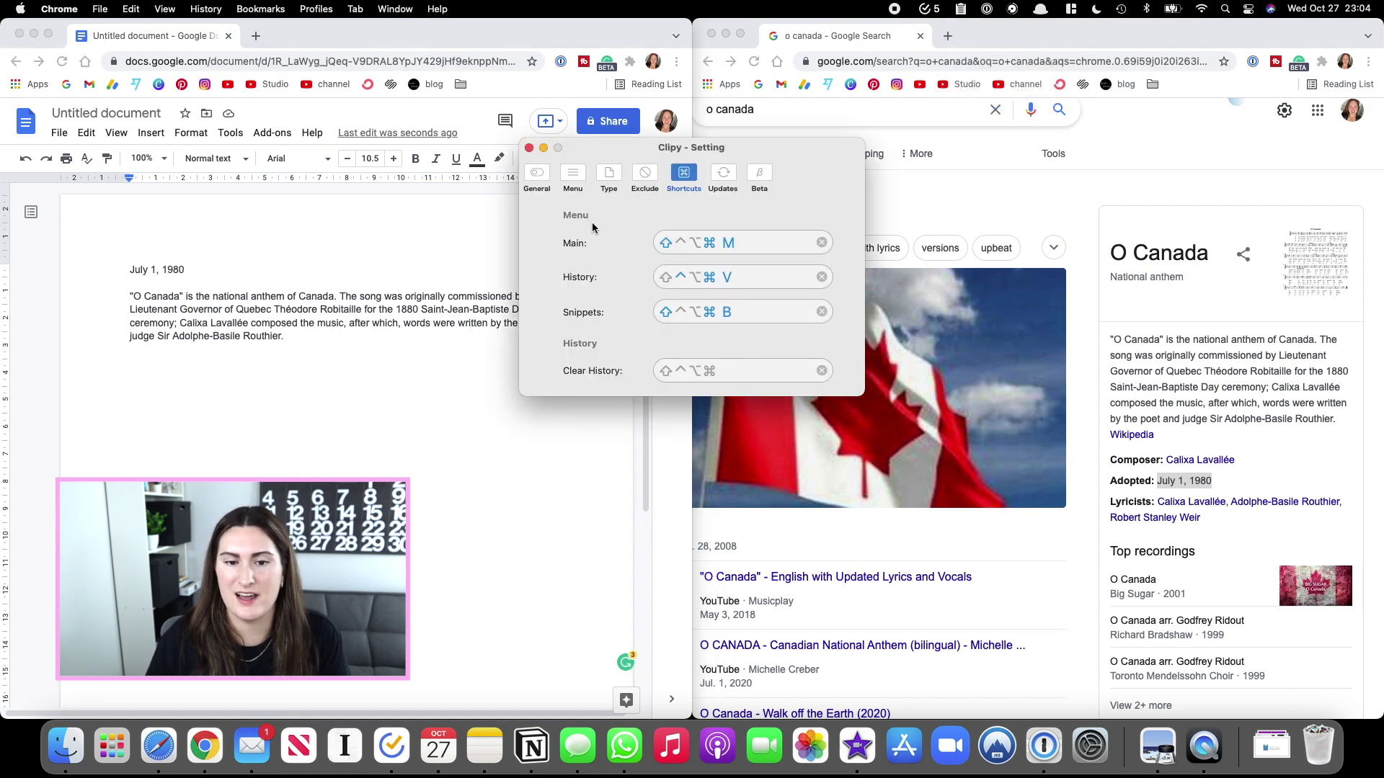
{"action": "left_click", "coordinate": [535, 178]}
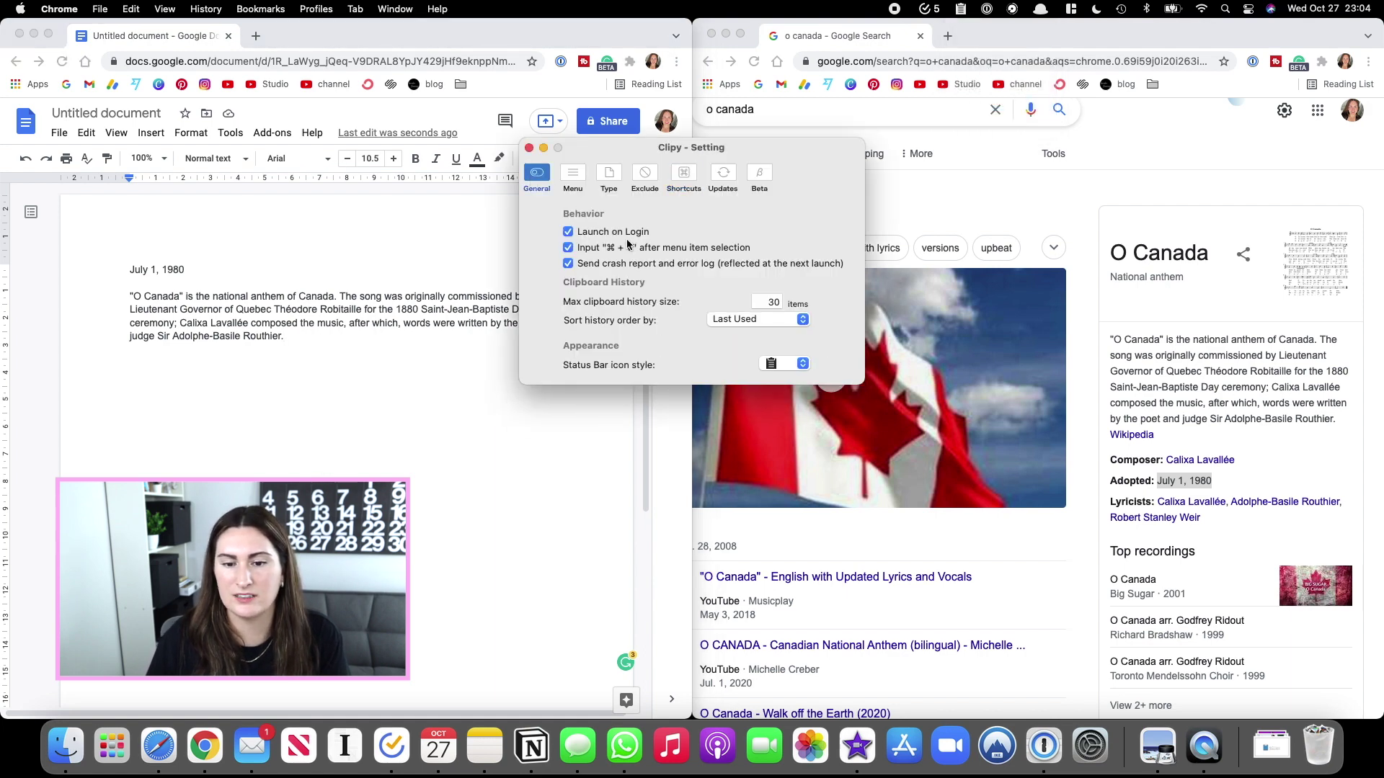
{"action": "double_click", "coordinate": [769, 302]}
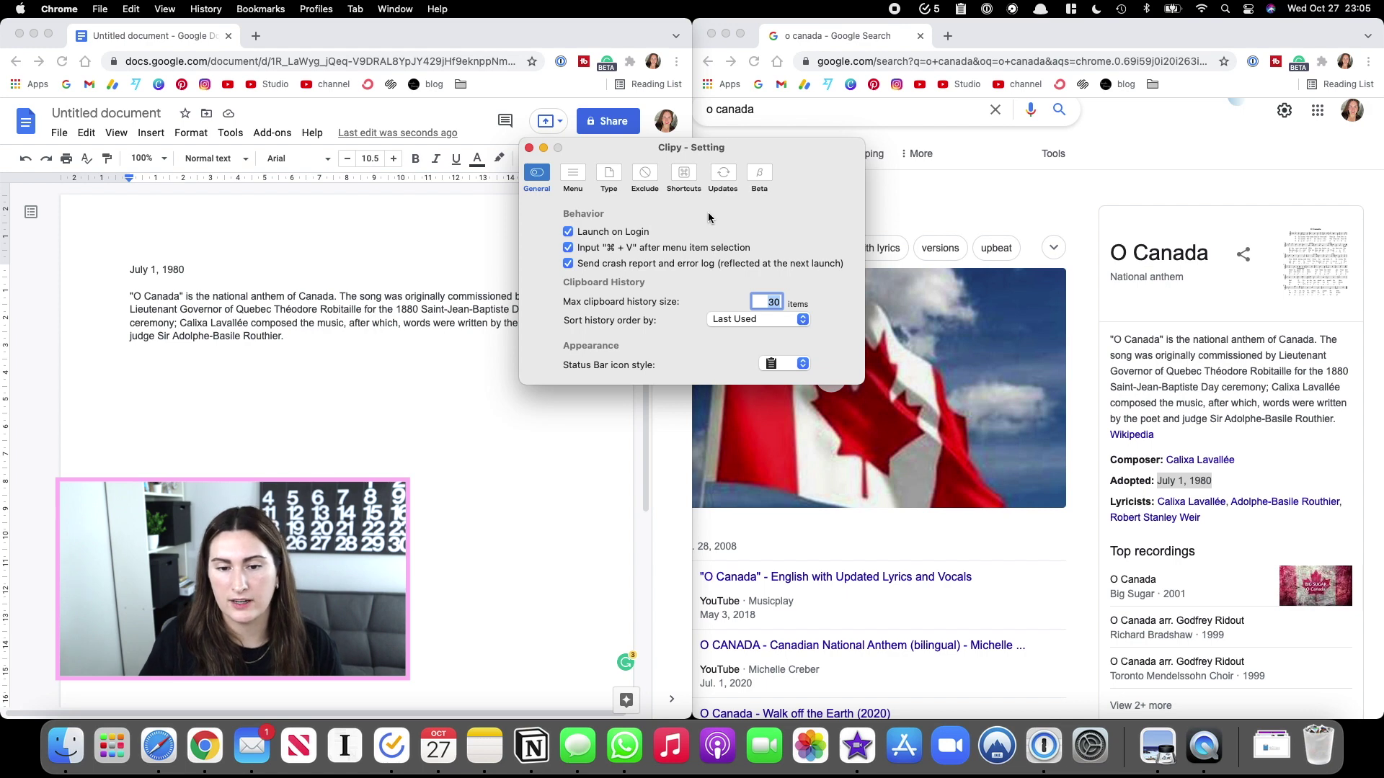
{"action": "left_click", "coordinate": [682, 176]}
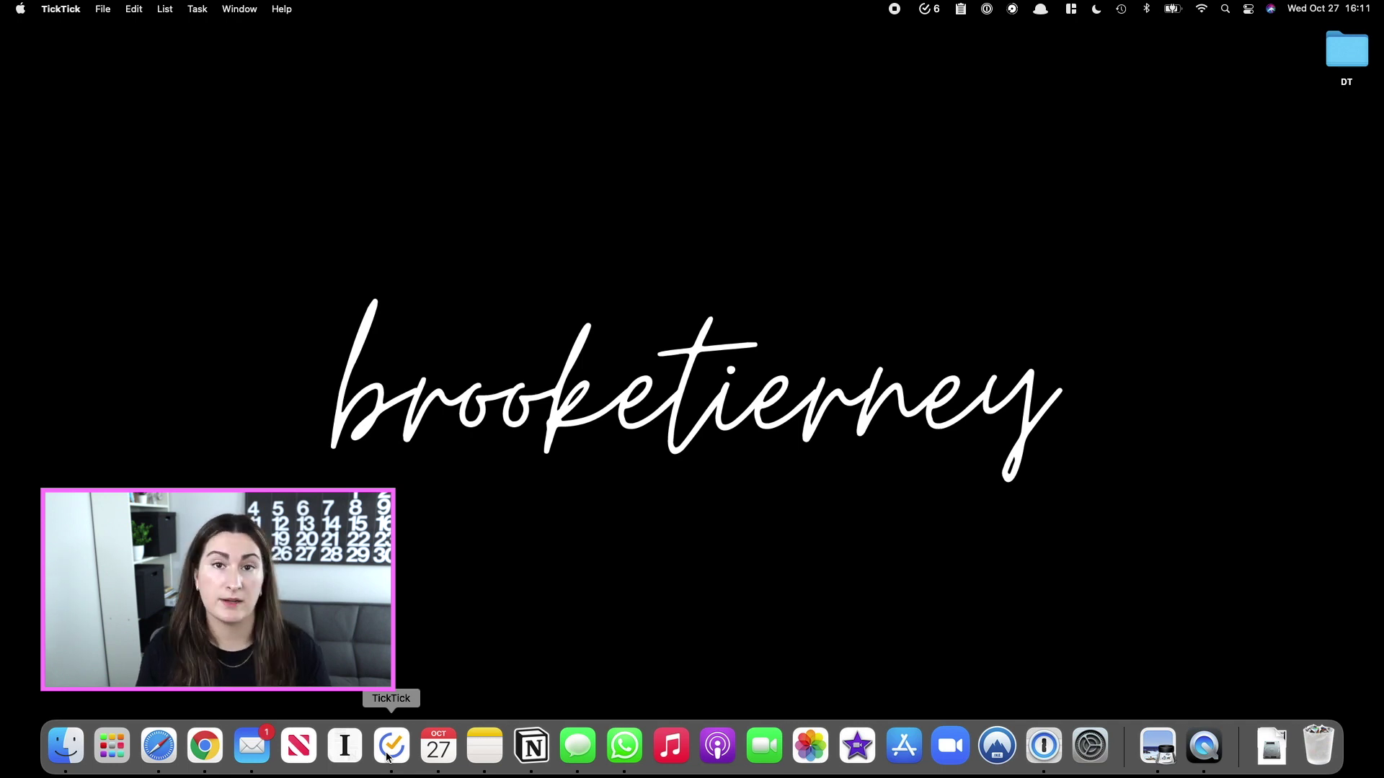
{"action": "right_click", "coordinate": [249, 749]}
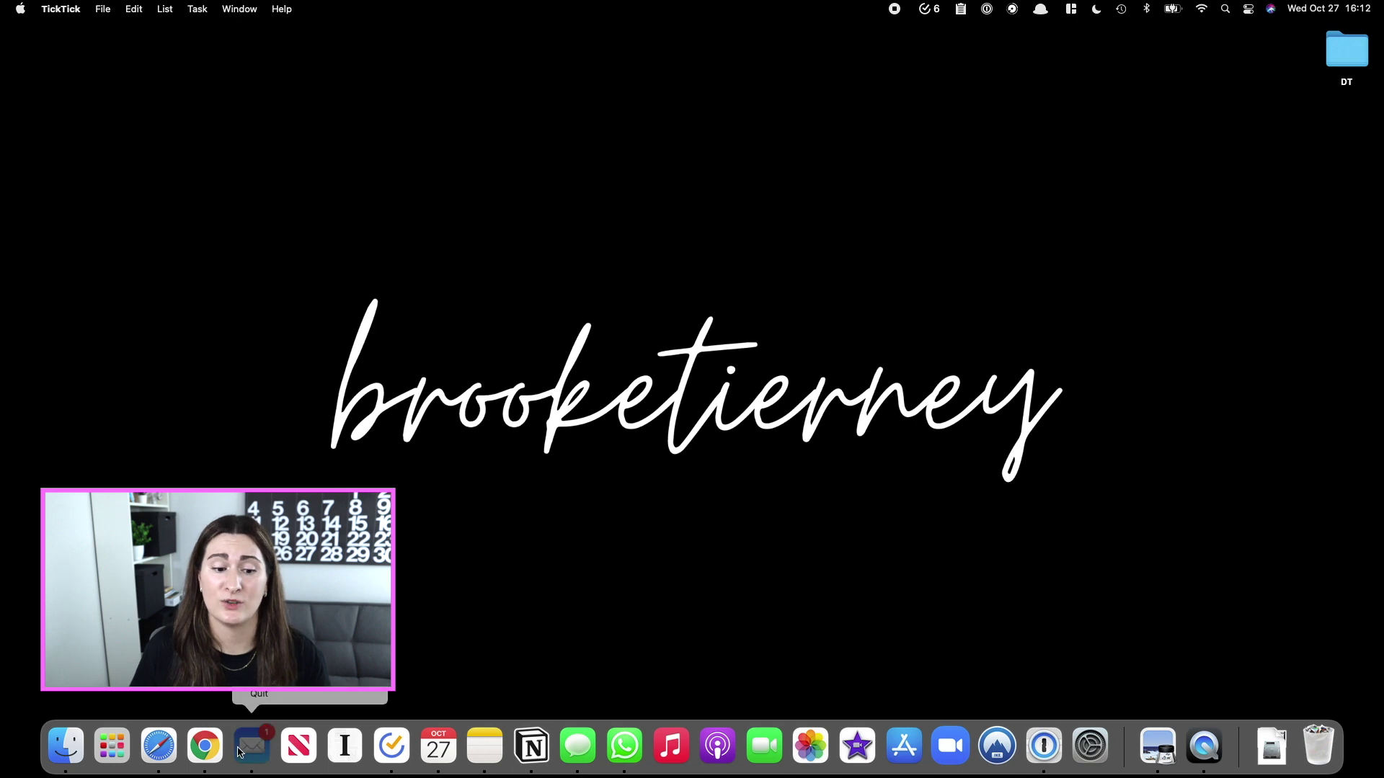
{"action": "left_click", "coordinate": [264, 698]}
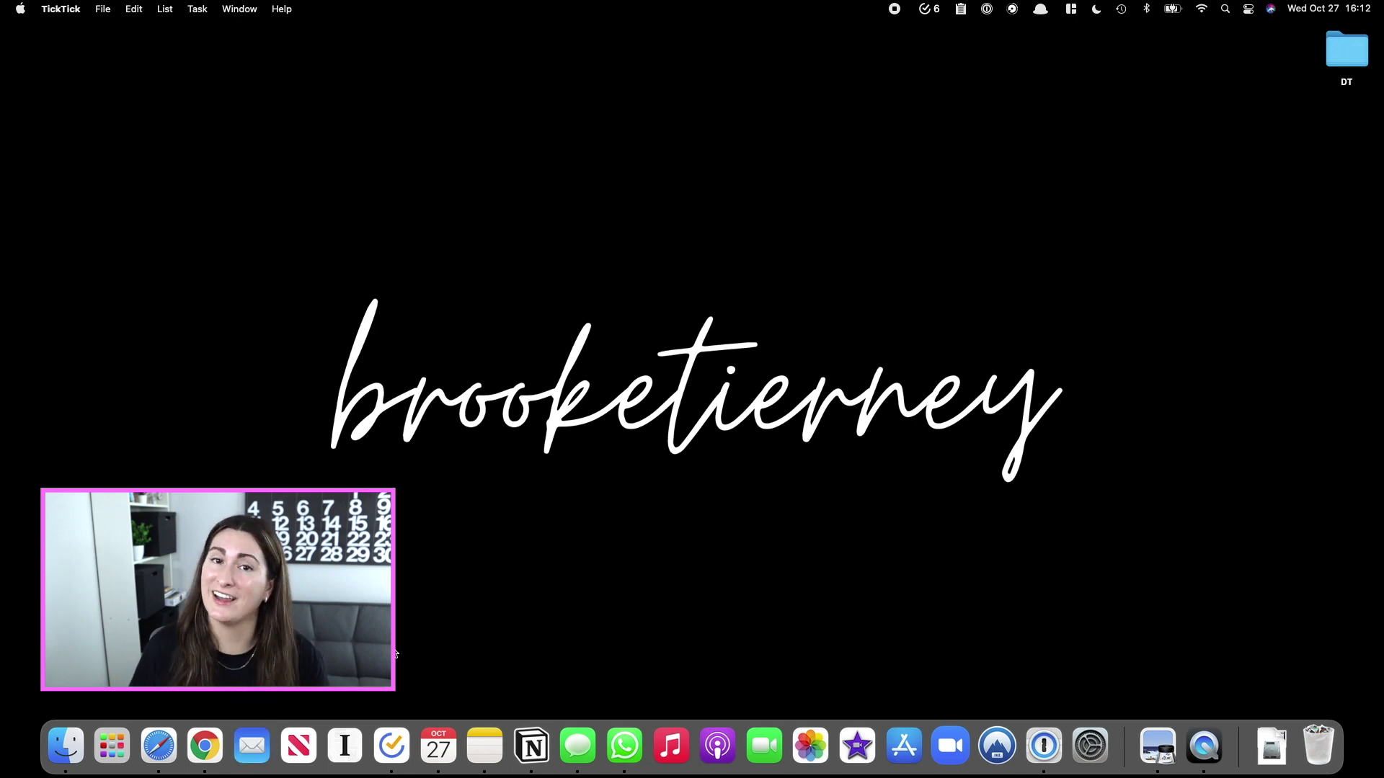
Restore the TickTick window from the Dock, showing the Today list.
{"action": "left_click", "coordinate": [390, 753]}
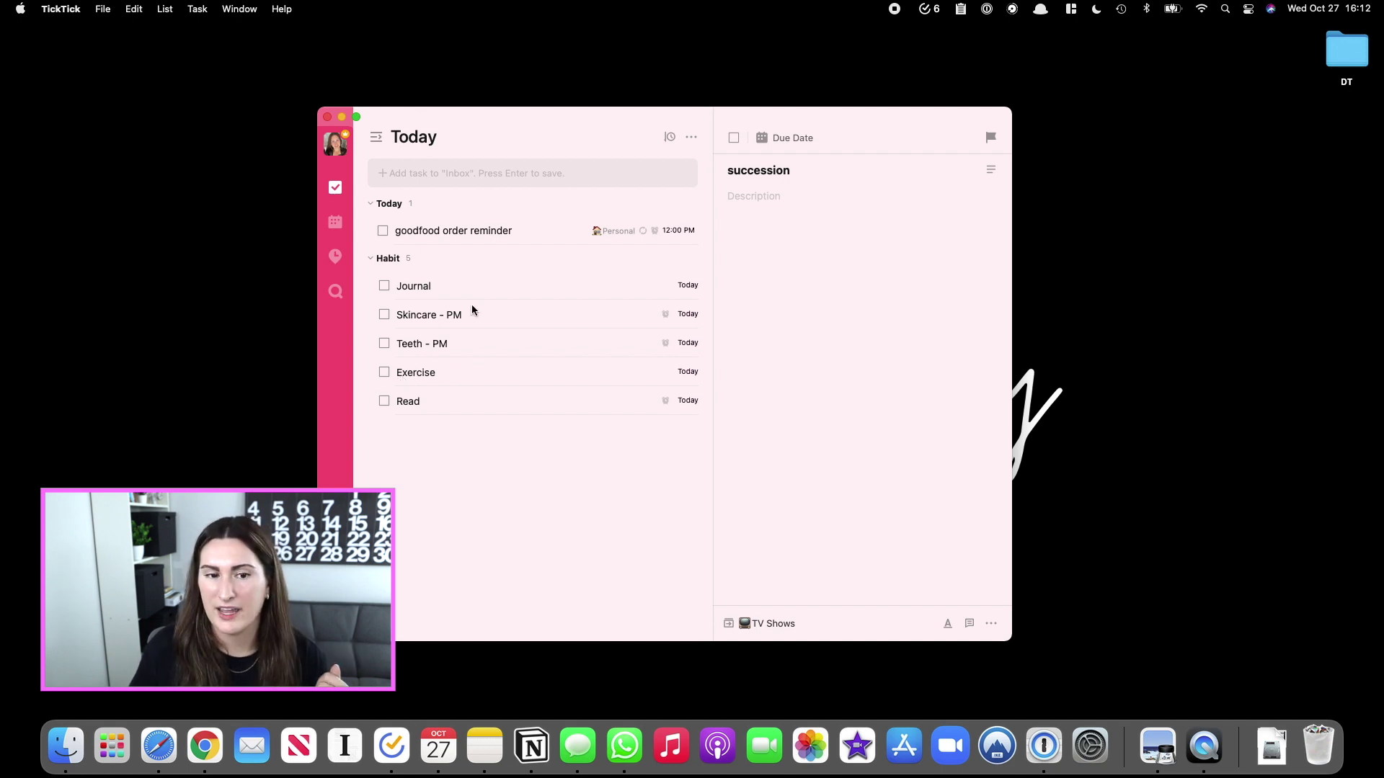
In the TV Shows list, make succession a checklist and complete squid game.
{"action": "mouse_move", "coordinate": [356, 241]}
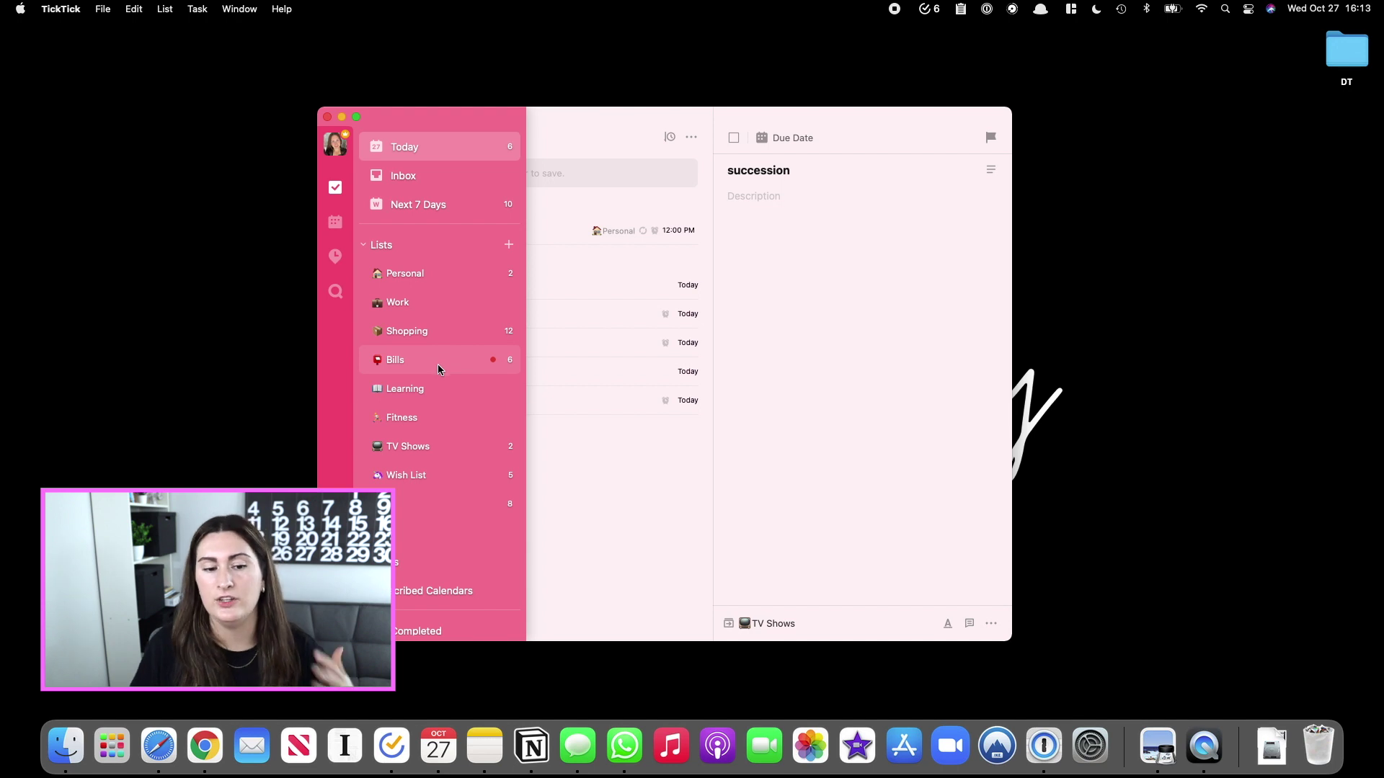
{"action": "left_click", "coordinate": [421, 448]}
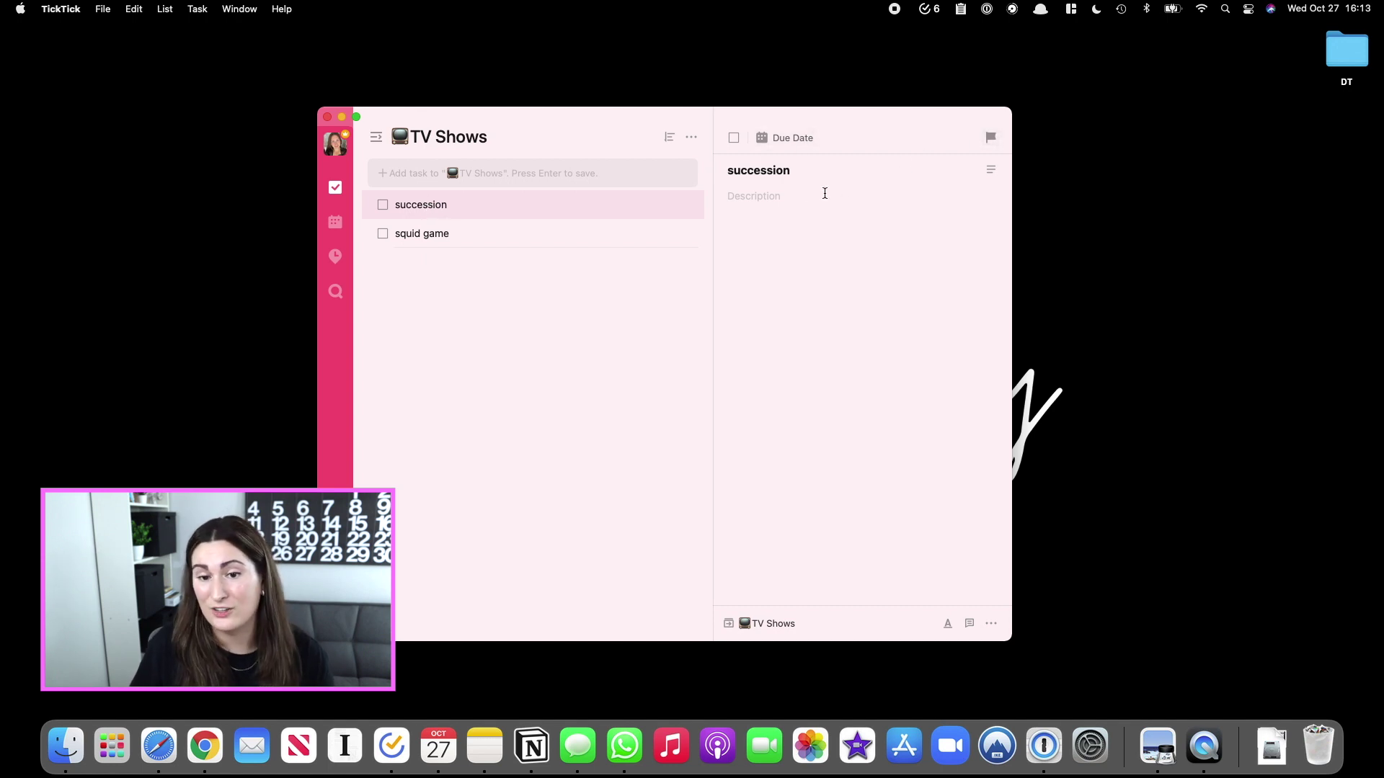
{"action": "left_click", "coordinate": [991, 169]}
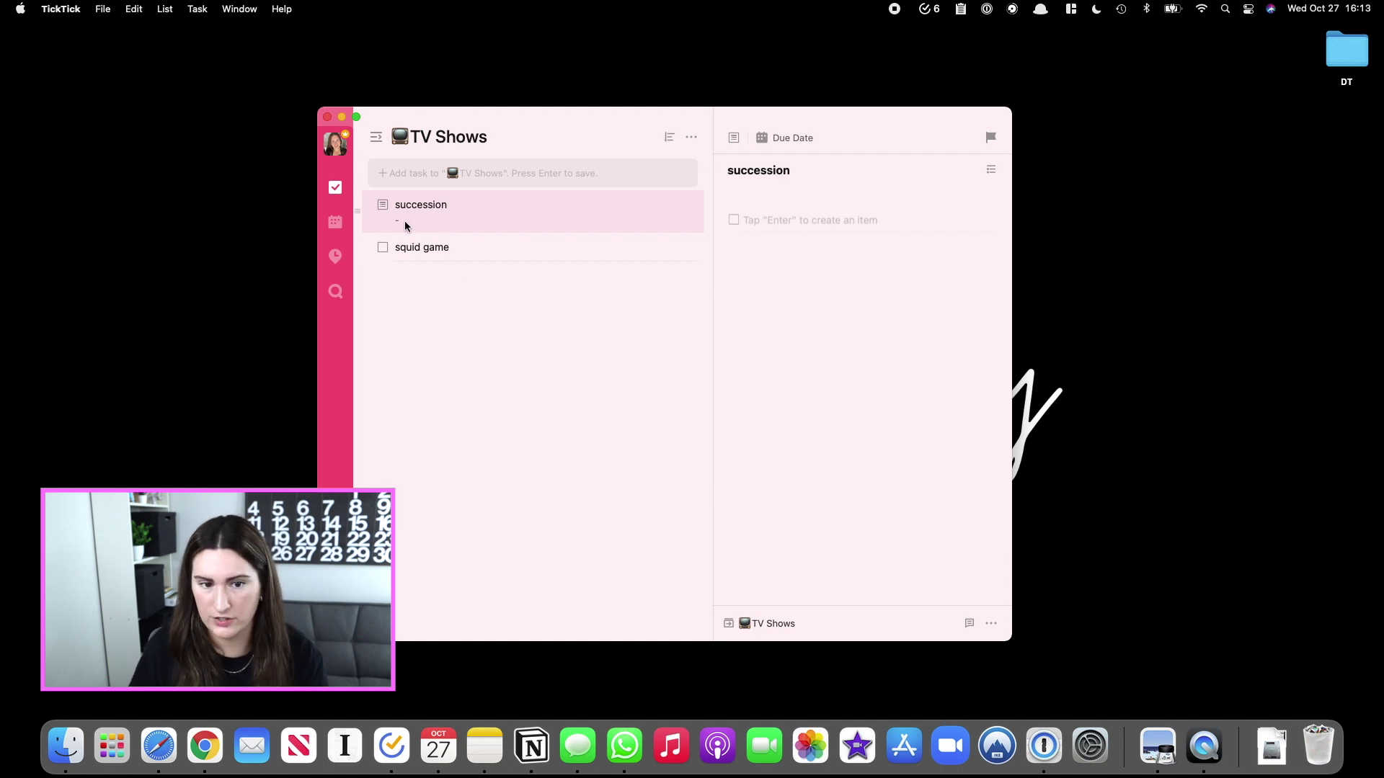
{"action": "left_click", "coordinate": [383, 247]}
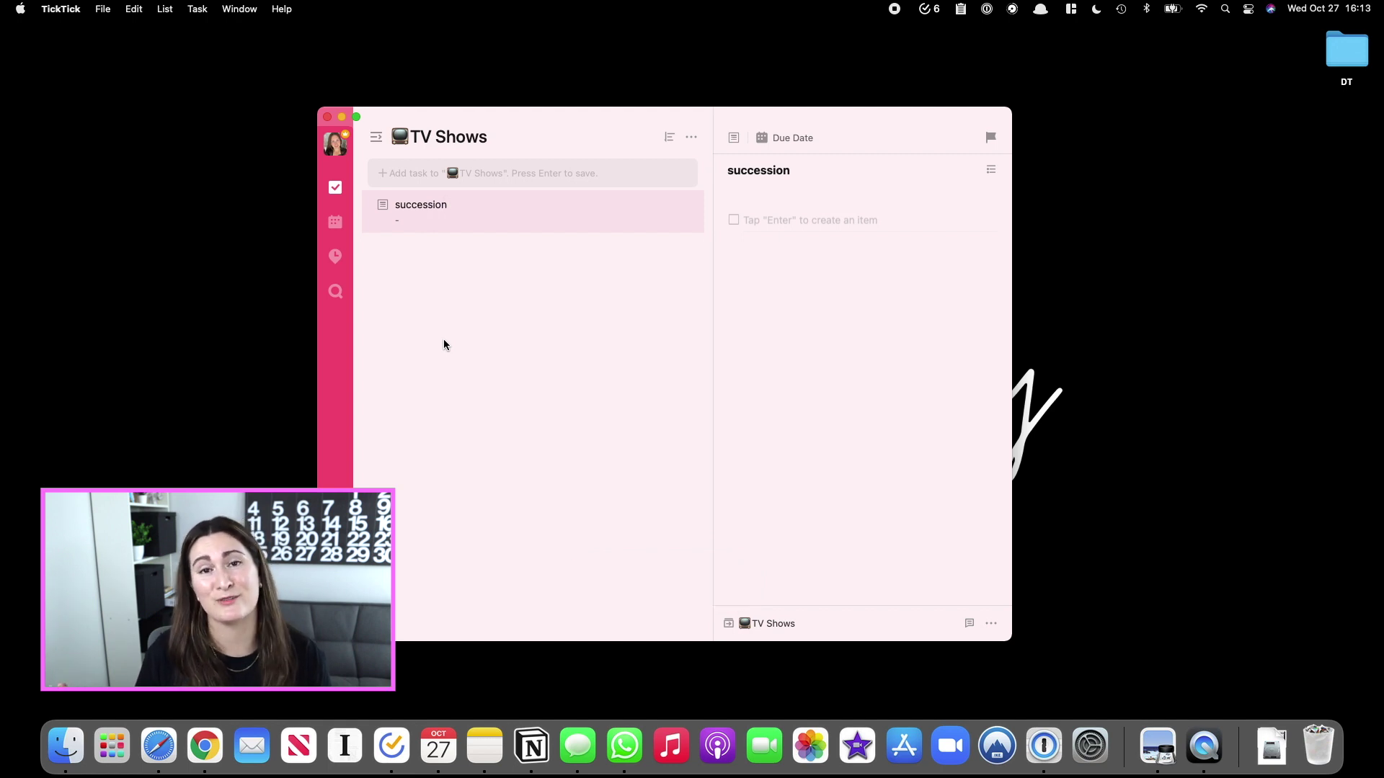
{"action": "left_click", "coordinate": [336, 256]}
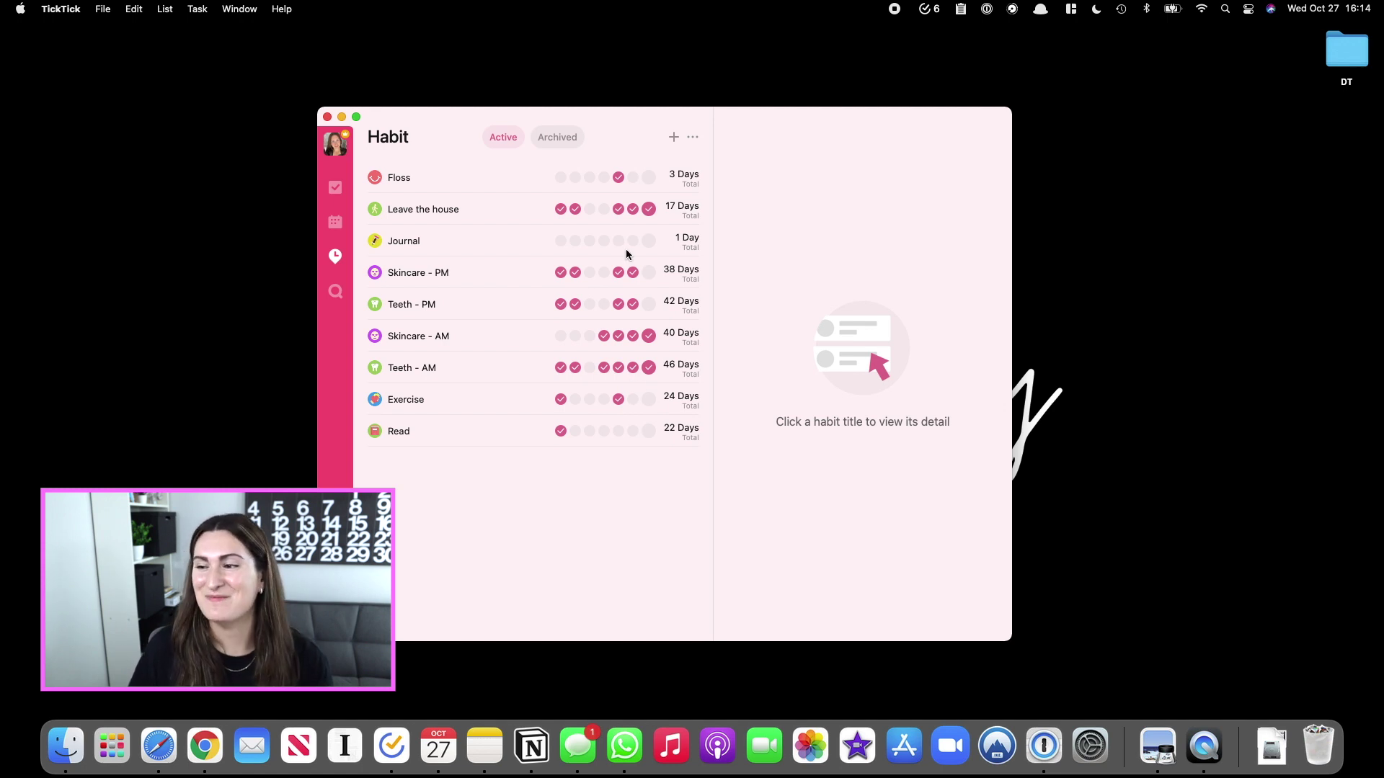
View the October 27 day calendar, then return to the task lists.
{"action": "left_click", "coordinate": [335, 222]}
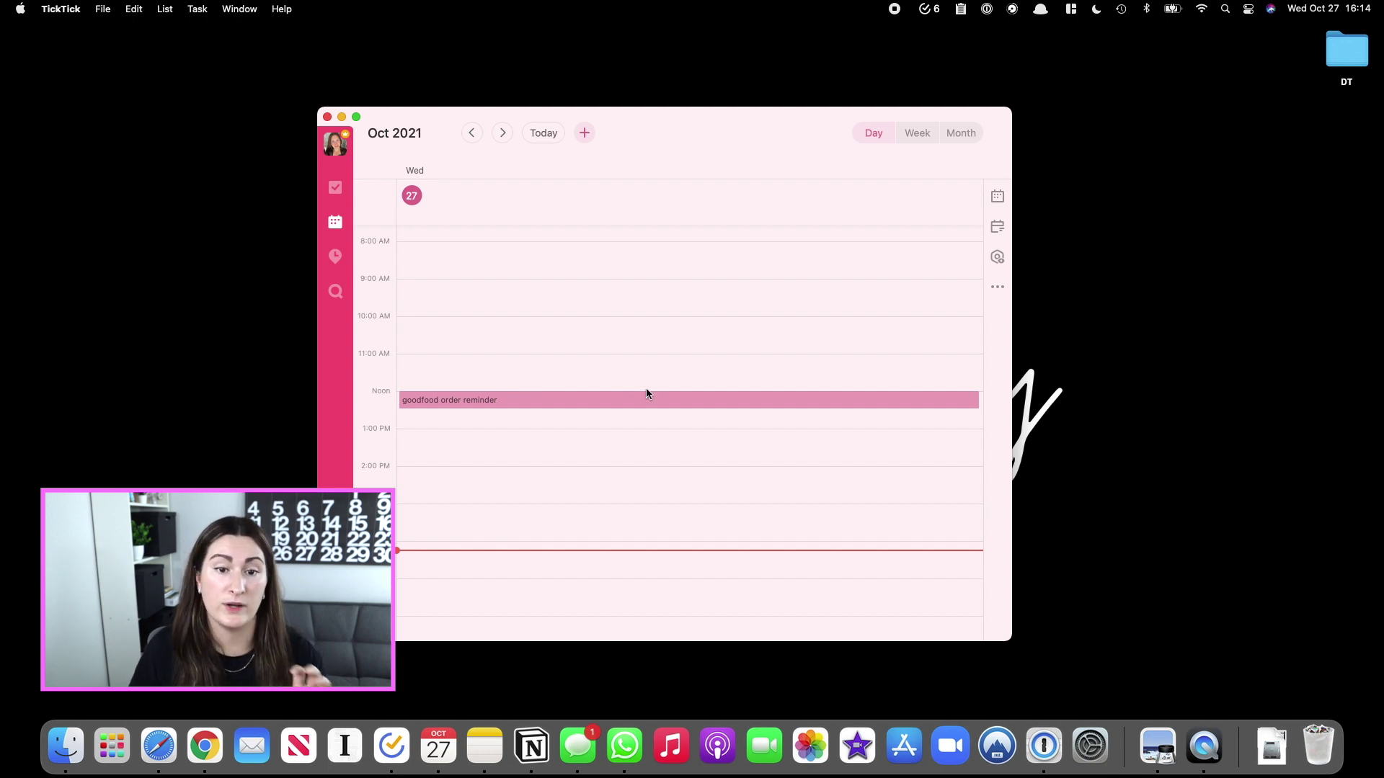
{"action": "left_click", "coordinate": [335, 188]}
Switch to the Today list and pop up TickTick's menu-bar quick view of today's tasks.
{"action": "left_click", "coordinate": [378, 137]}
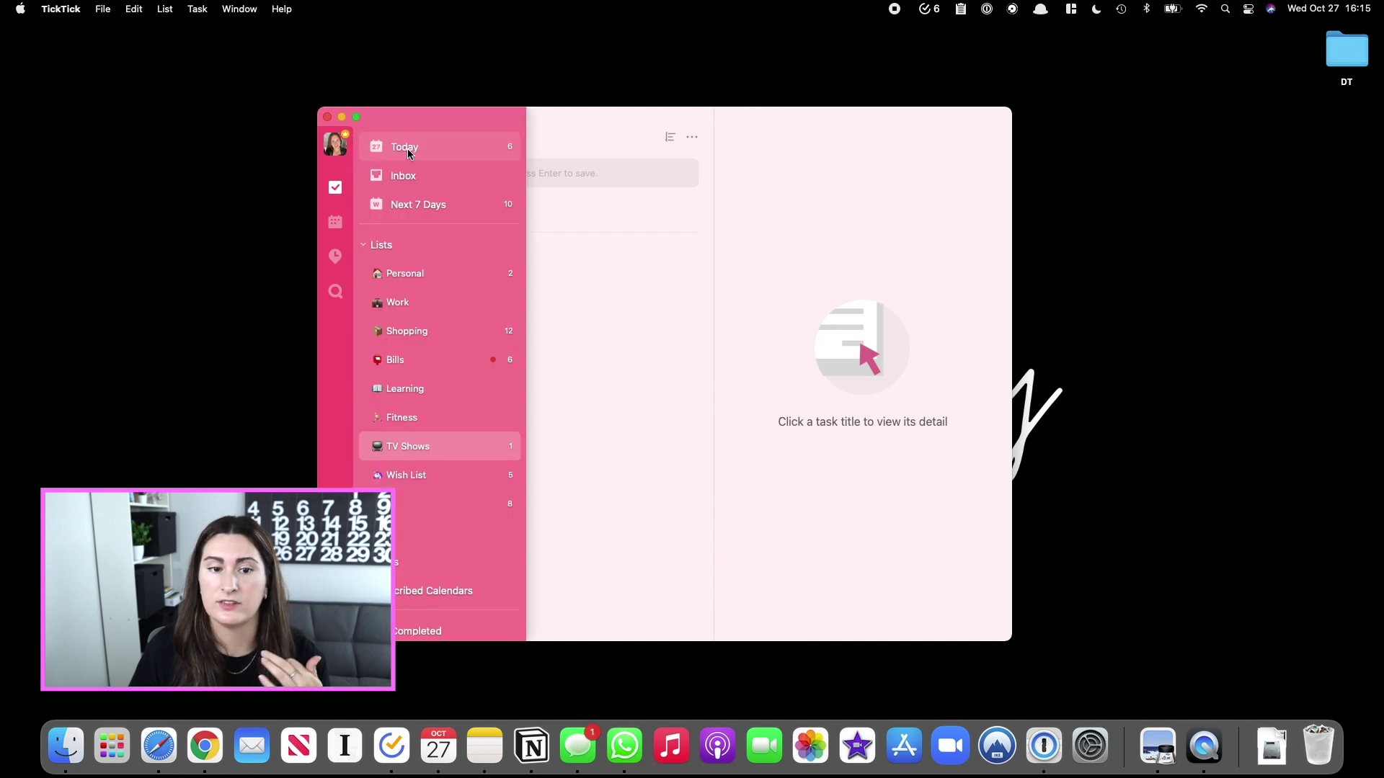
{"action": "left_click", "coordinate": [408, 148]}
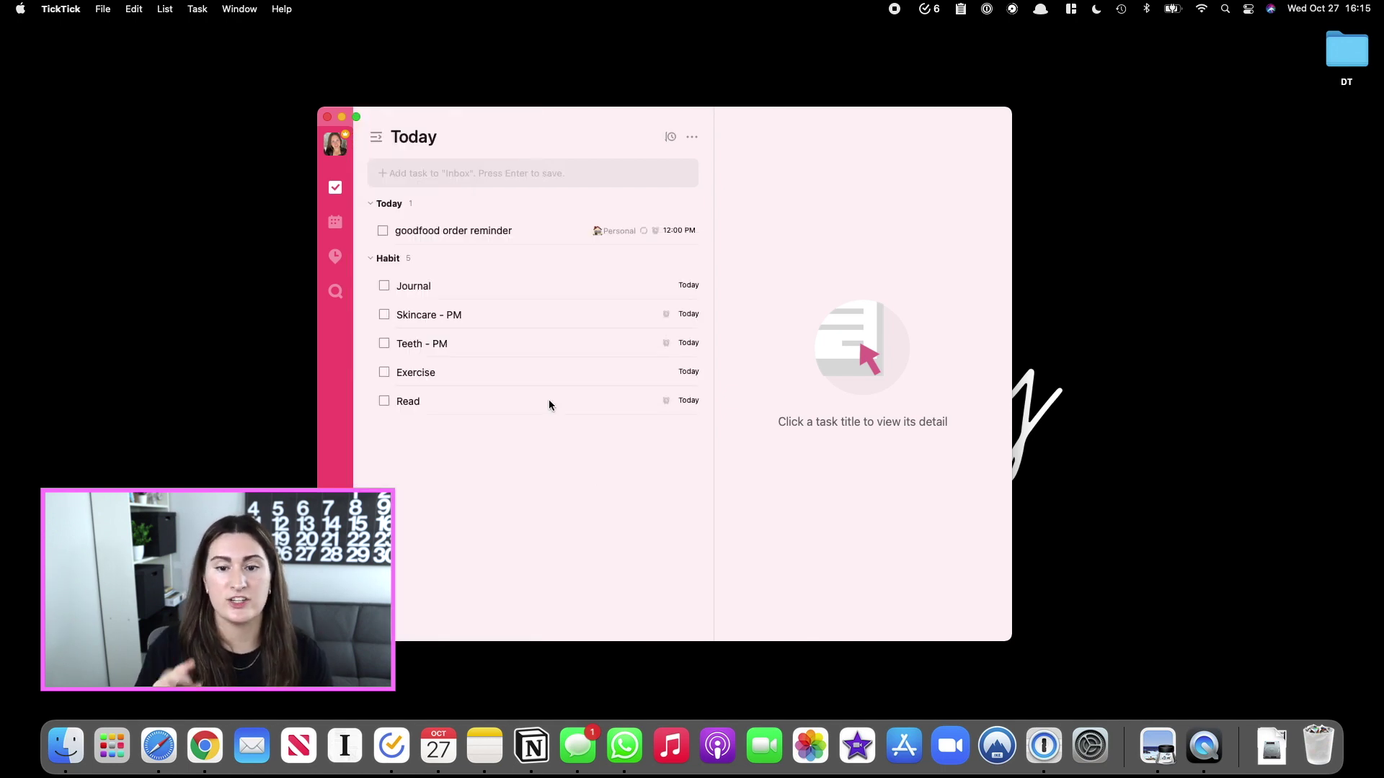
{"action": "left_click", "coordinate": [929, 13]}
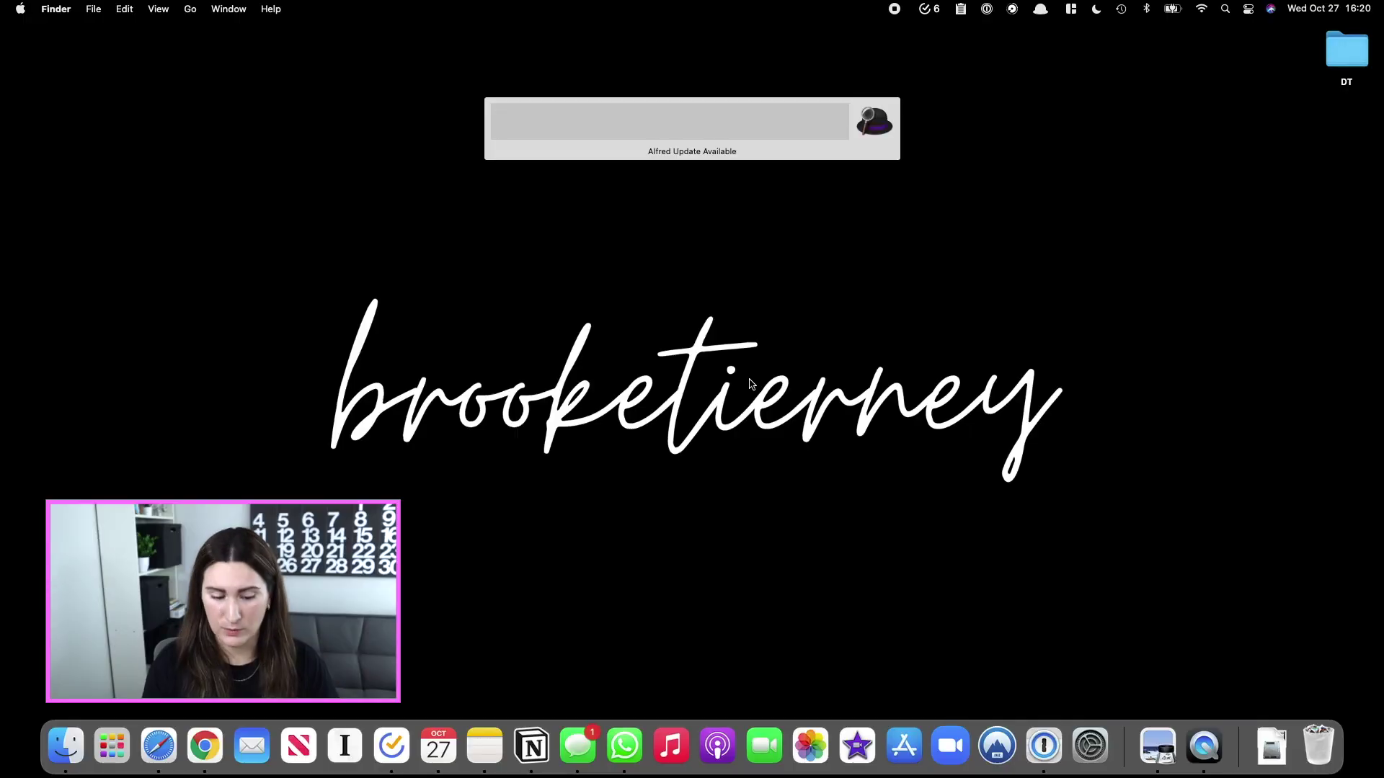
{"action": "type", "text": "define"}
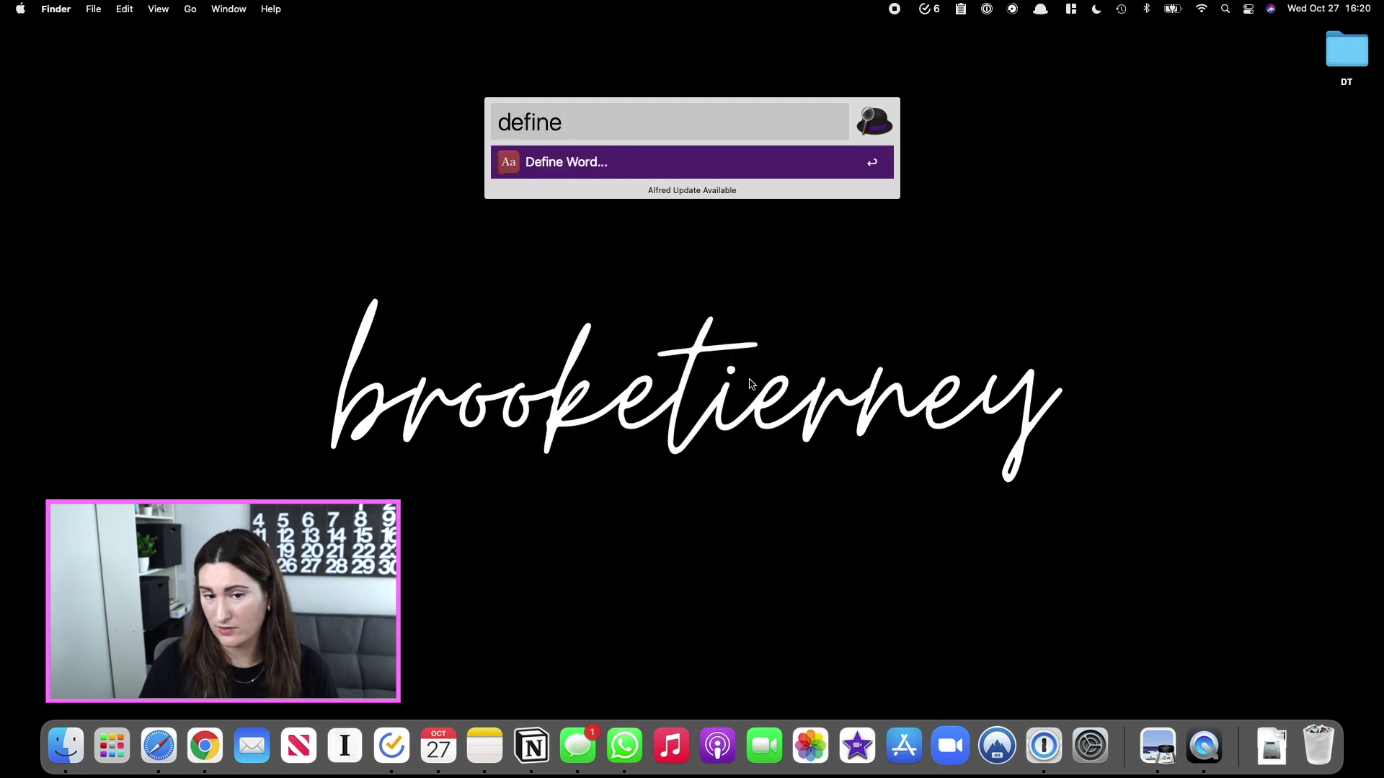
{"action": "type", "text": " hello"}
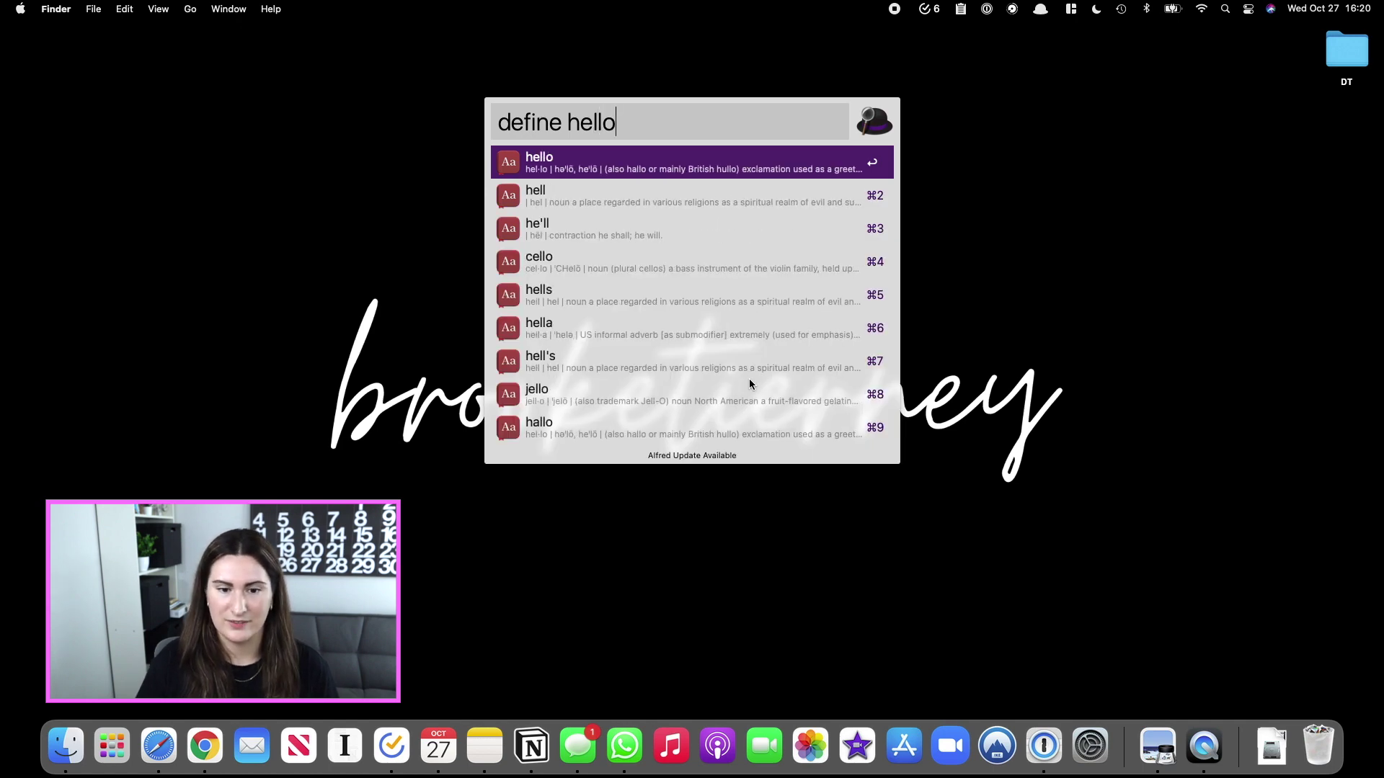
{"action": "key", "text": "super+a"}
{"action": "key", "text": "BackSpace"}
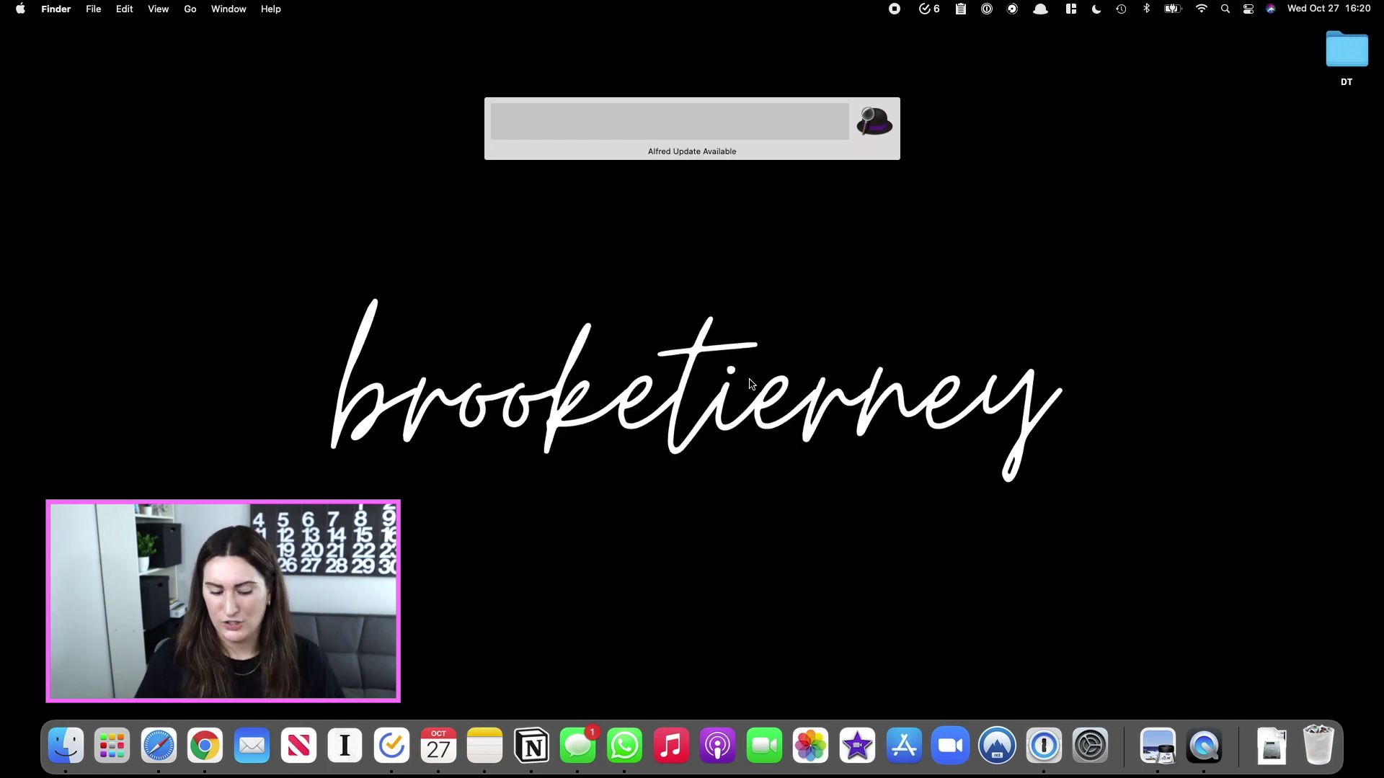
{"action": "type", "text": "syst"}
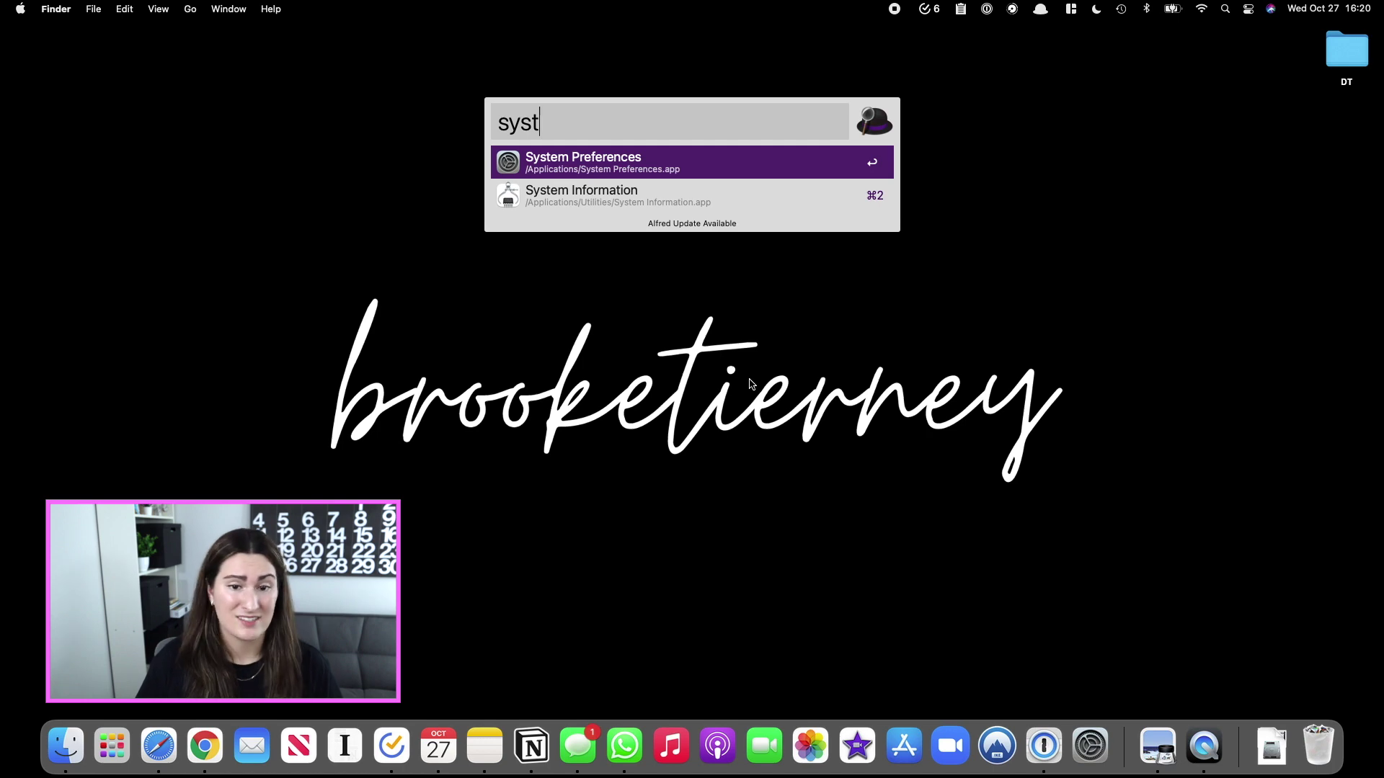
{"action": "key", "text": "BackSpace"}
{"action": "key", "text": "BackSpace"}
{"action": "key", "text": "BackSpace"}
{"action": "key", "text": "BackSpace"}
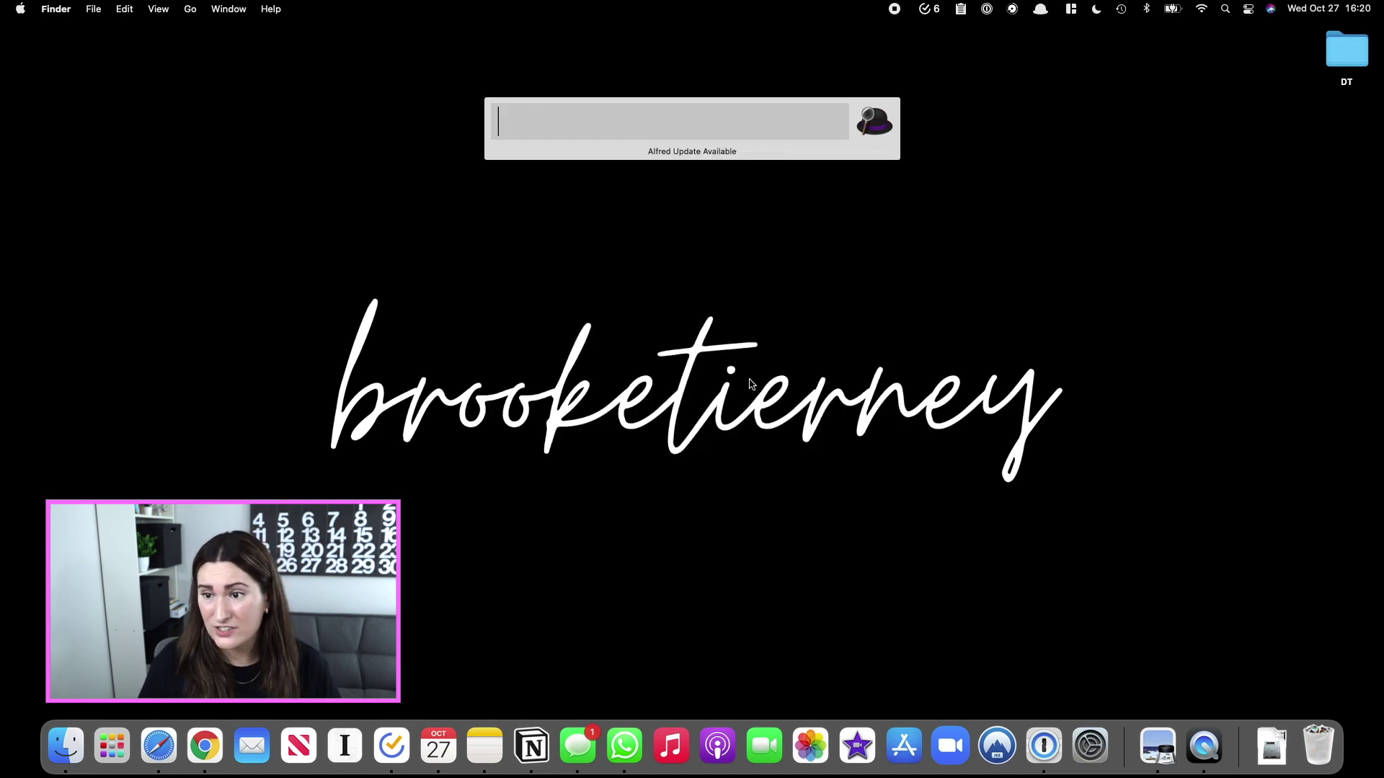
{"action": "type", "text": "8+8"}
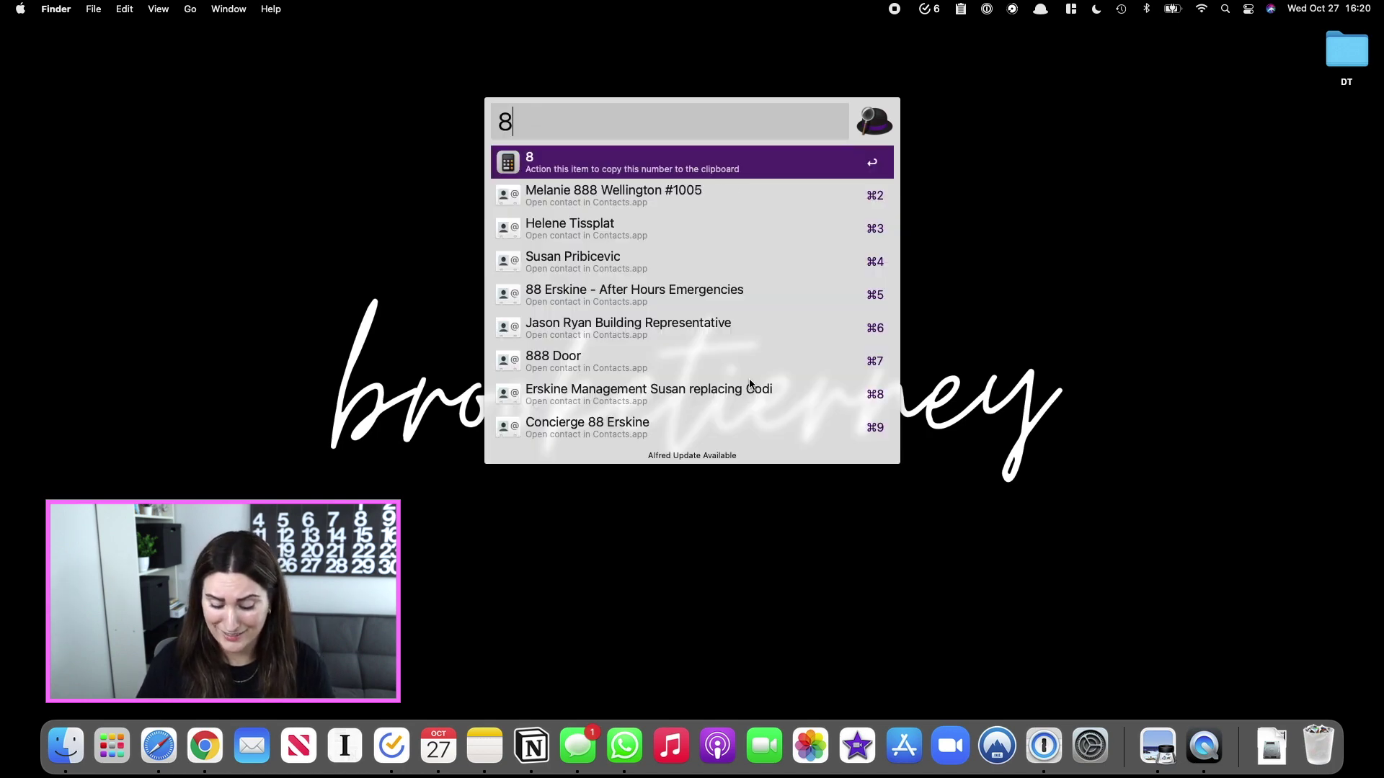
{"action": "key", "text": "BackSpace"}
{"action": "key", "text": "BackSpace"}
{"action": "key", "text": "BackSpace"}
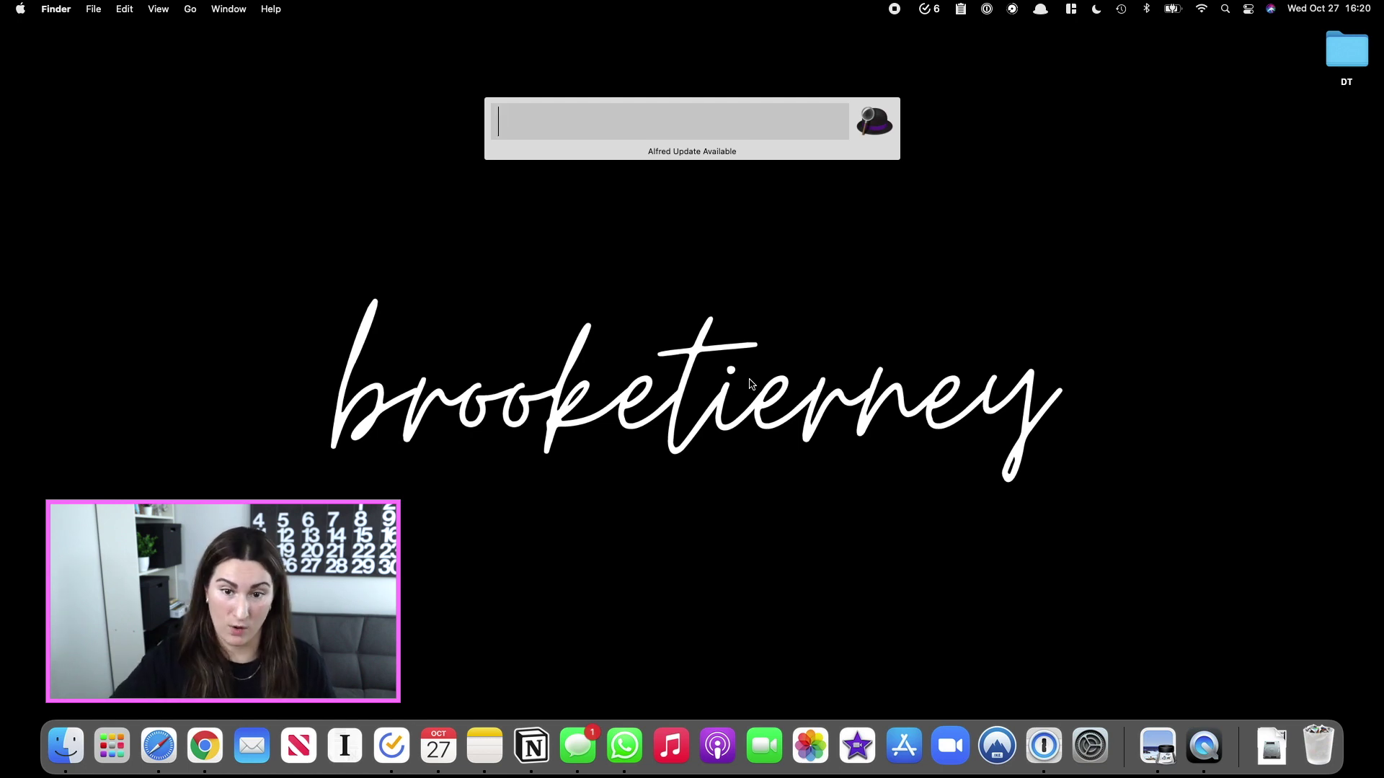
{"action": "type", "text": "canon"}
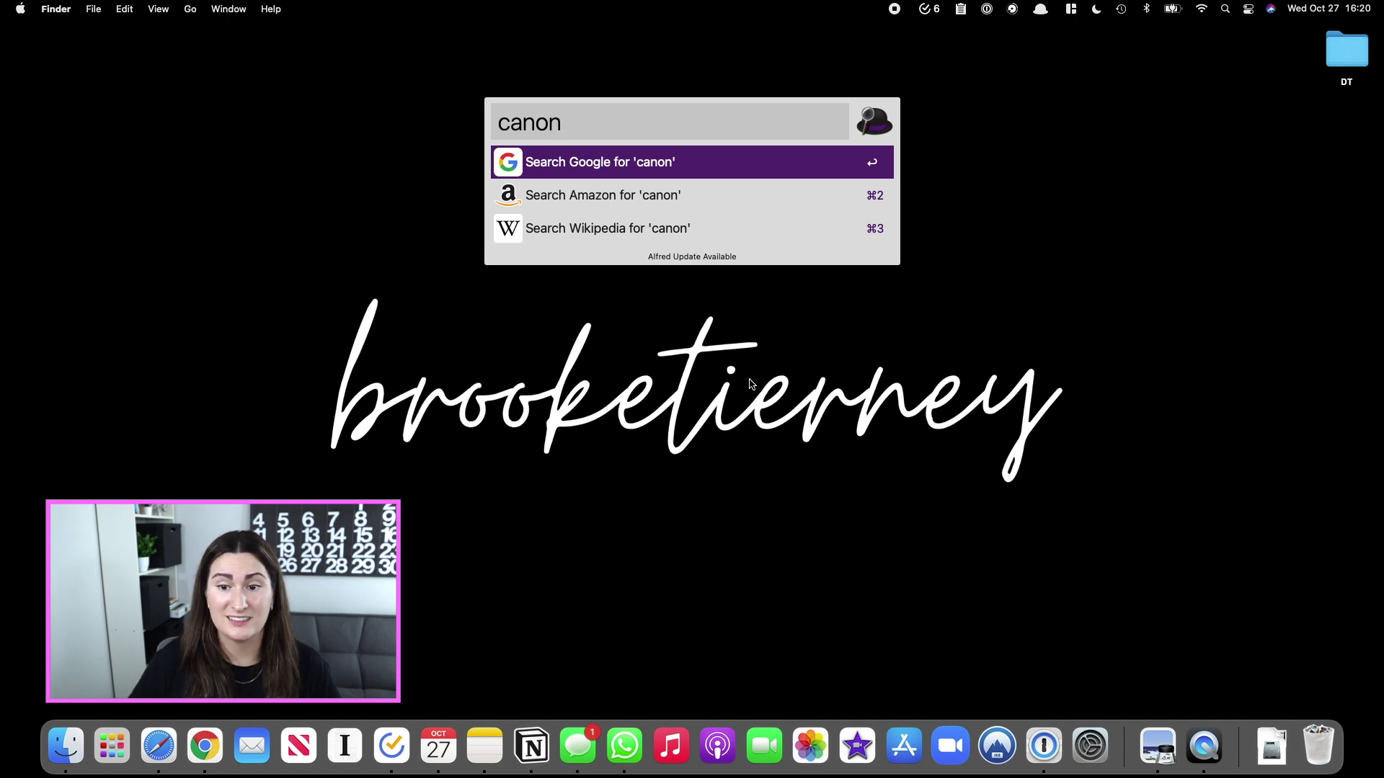
{"action": "key", "text": "Down"}
{"action": "key", "text": "Up"}
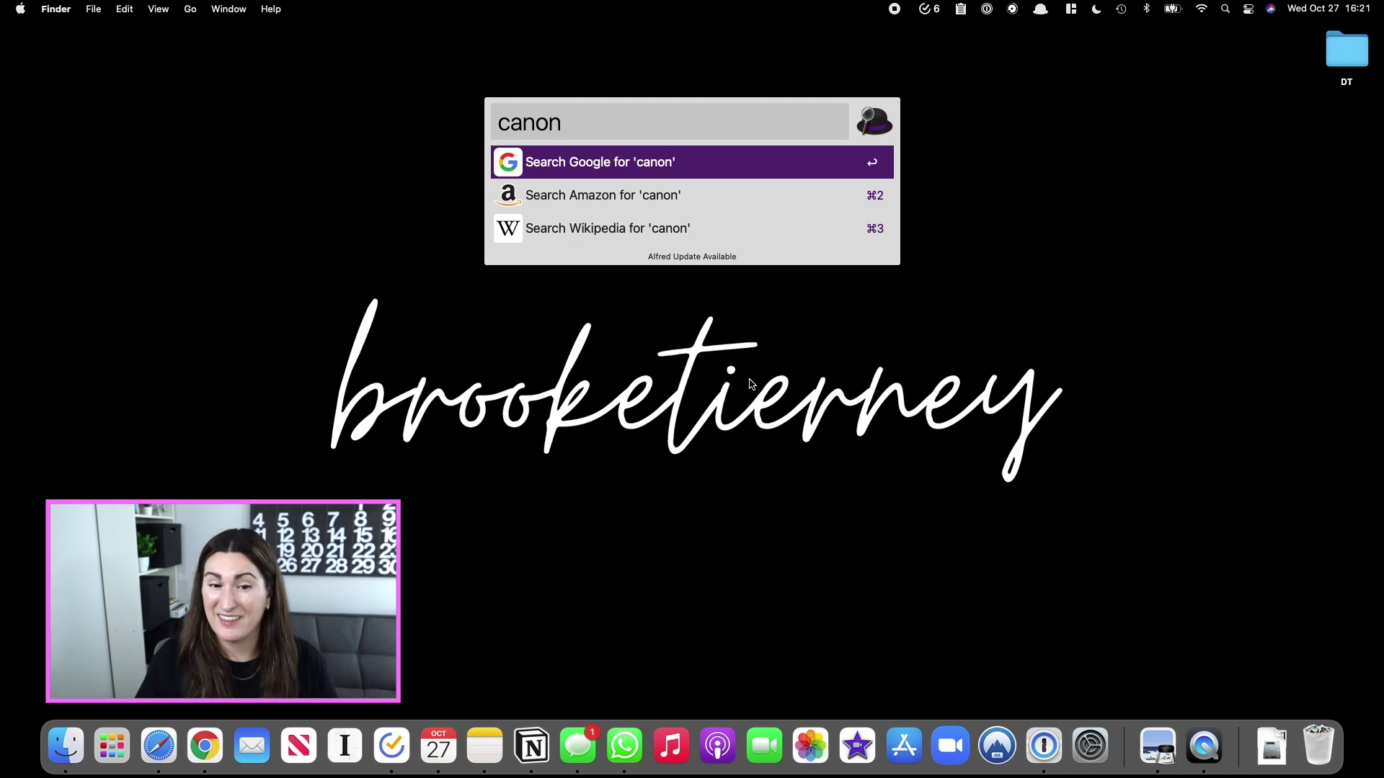
{"action": "key", "text": "BackSpace"}
{"action": "key", "text": "BackSpace"}
{"action": "key", "text": "BackSpace"}
{"action": "key", "text": "BackSpace"}
{"action": "key", "text": "BackSpace"}
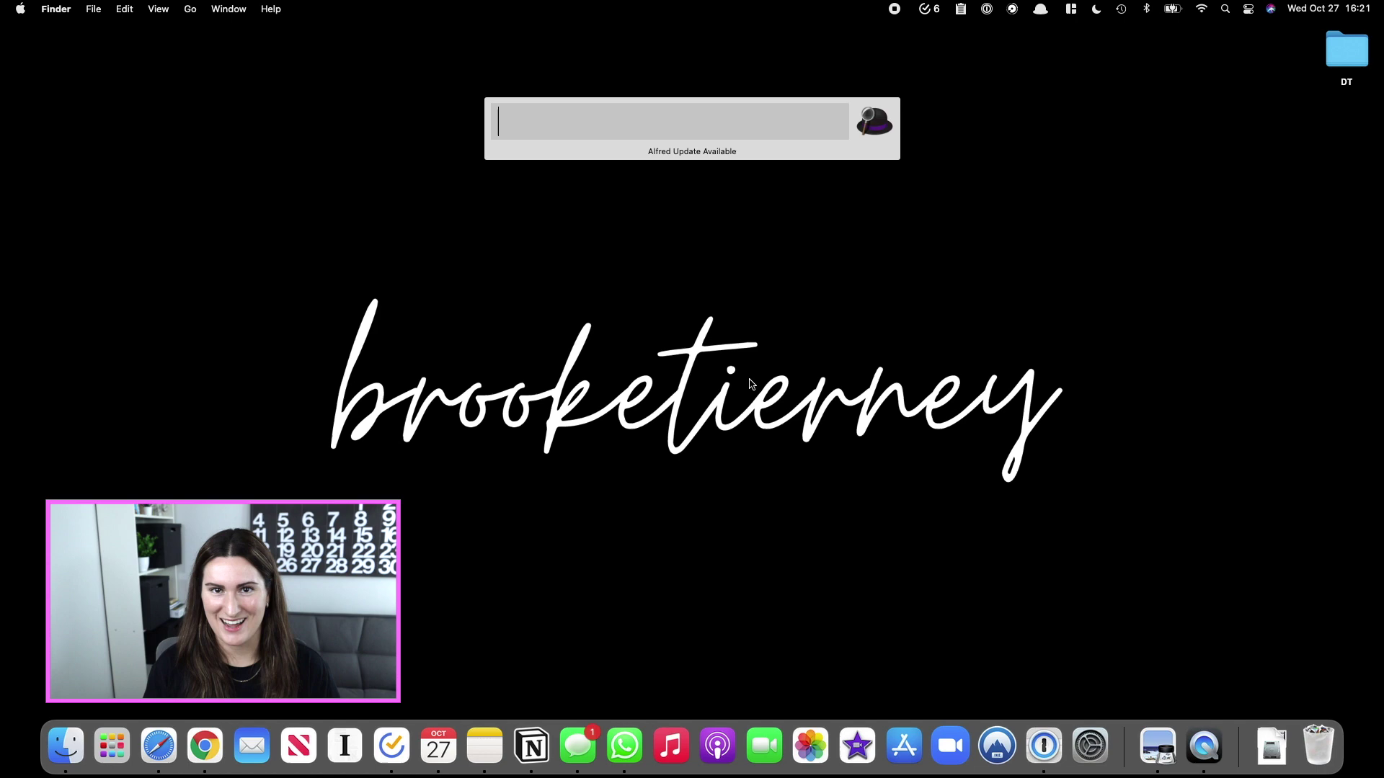
Type 'sleep' into Alfred's search bar.
{"action": "type", "text": "sleep"}
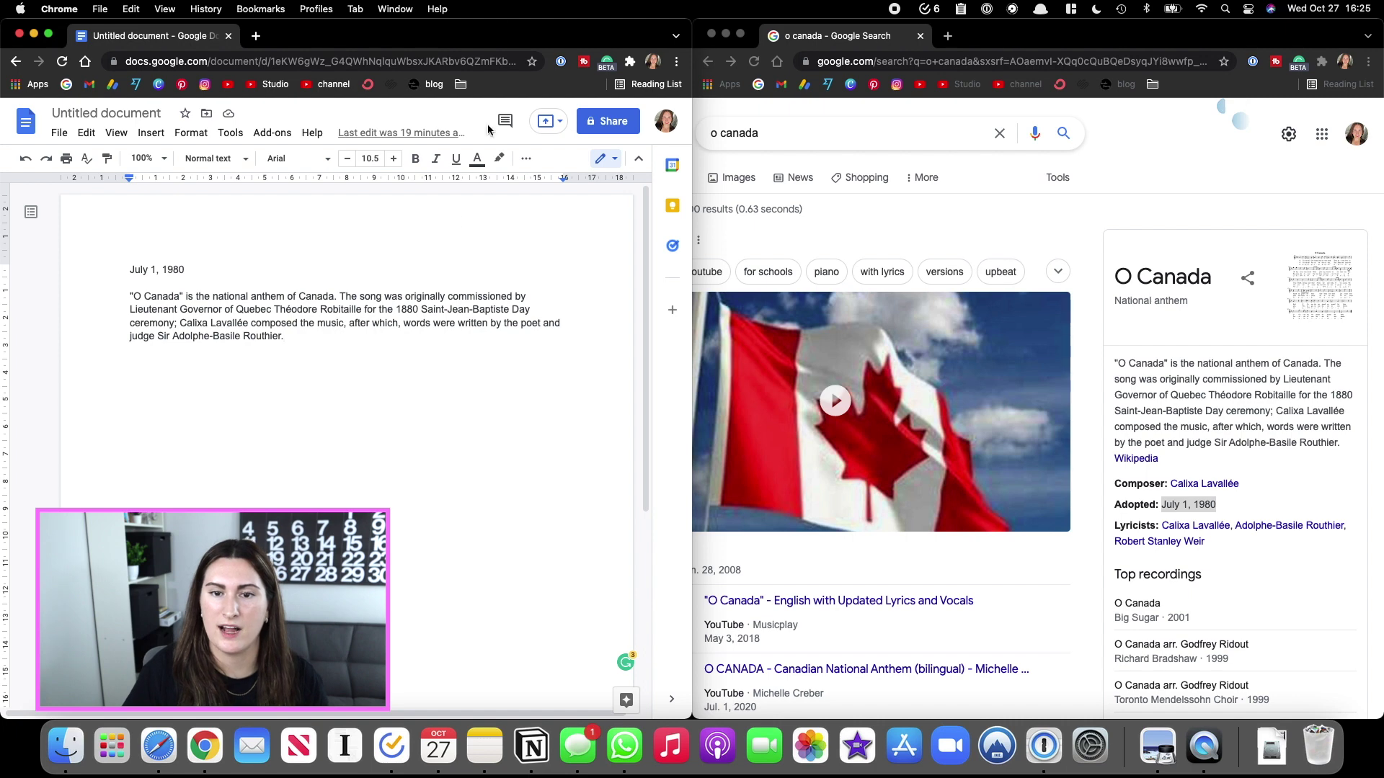
Widen the Google Docs window, then snap it to the left half with Rectangle.
{"action": "left_click_drag", "start_coordinate": [692, 26], "coordinate": [918, 27]}
{"action": "left_click", "coordinate": [1071, 8]}
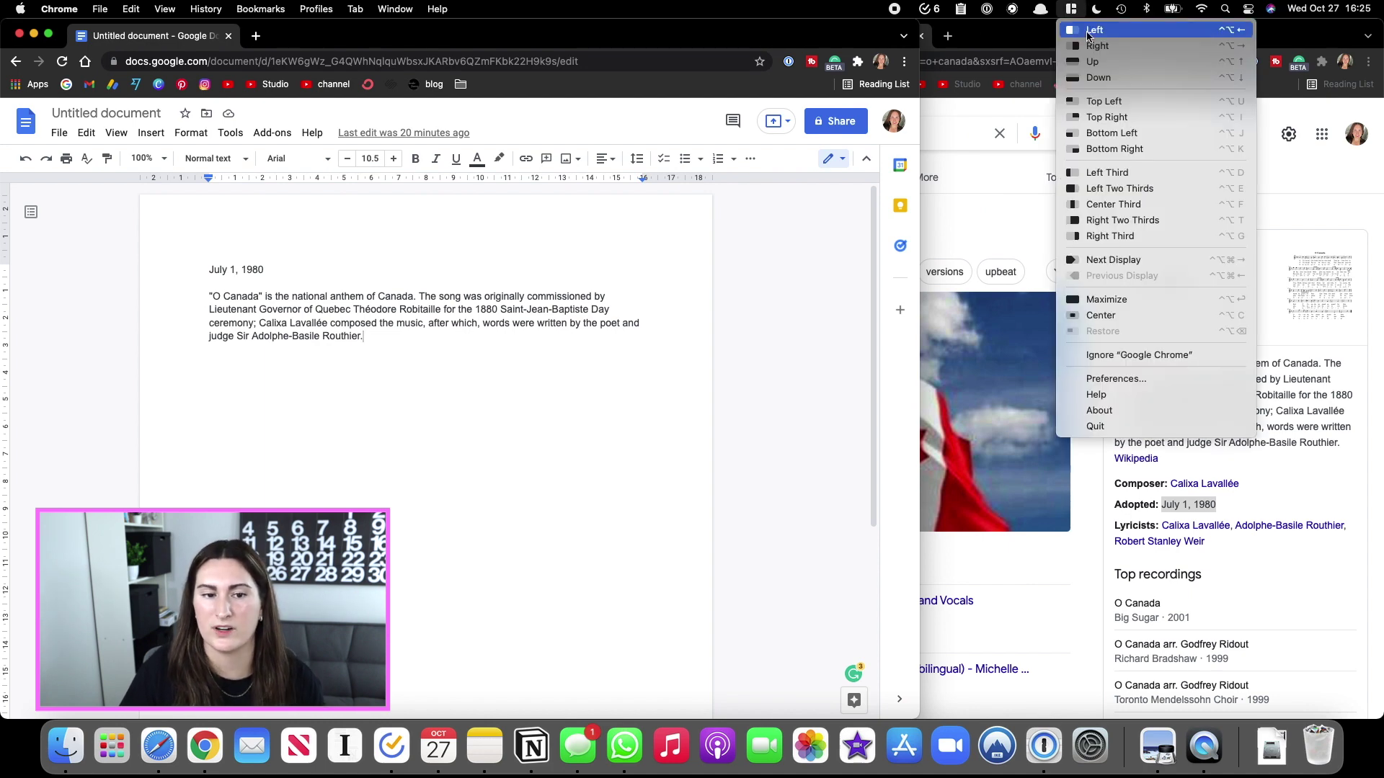
{"action": "left_click", "coordinate": [1090, 30]}
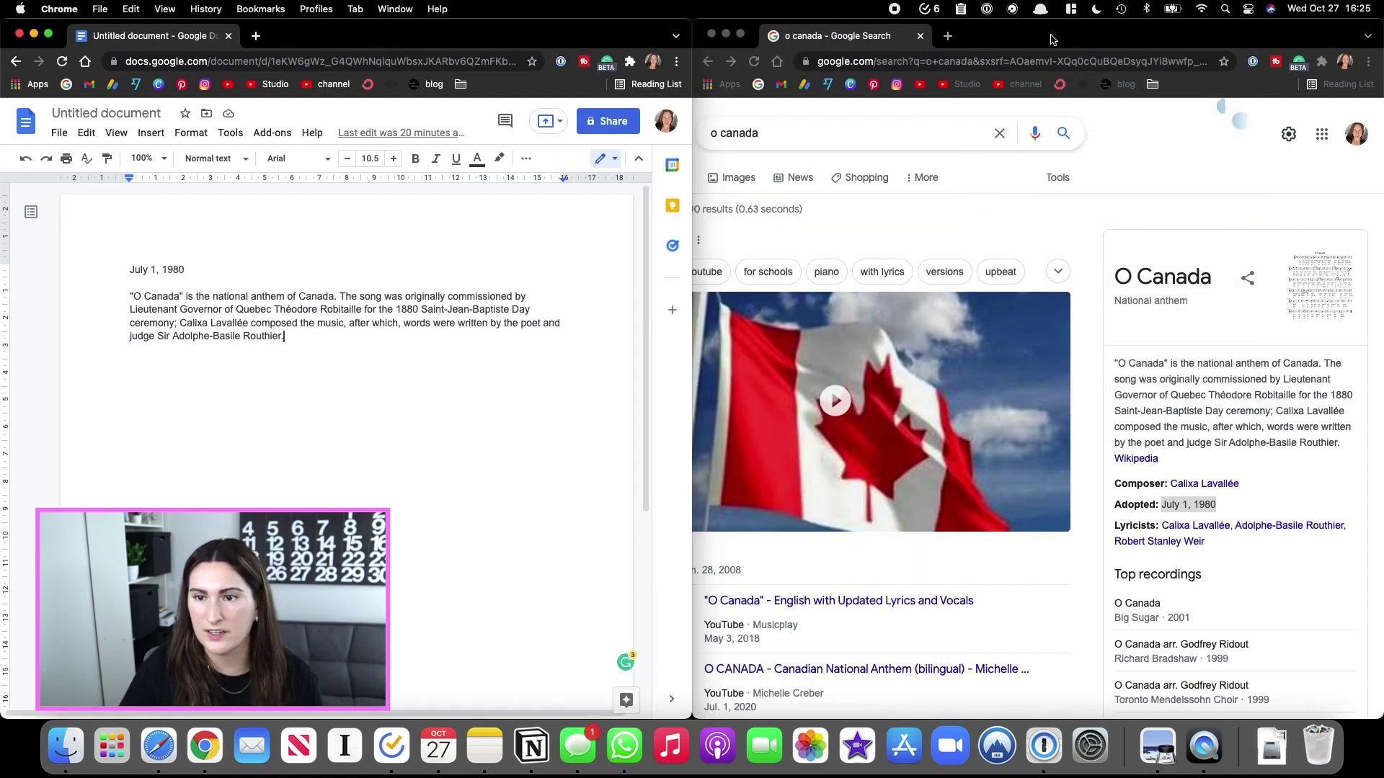
Bring the 'o canada' Google Search window forward, try Bottom Half, then maximize it.
{"action": "left_click", "coordinate": [1053, 39]}
{"action": "left_click", "coordinate": [1073, 11]}
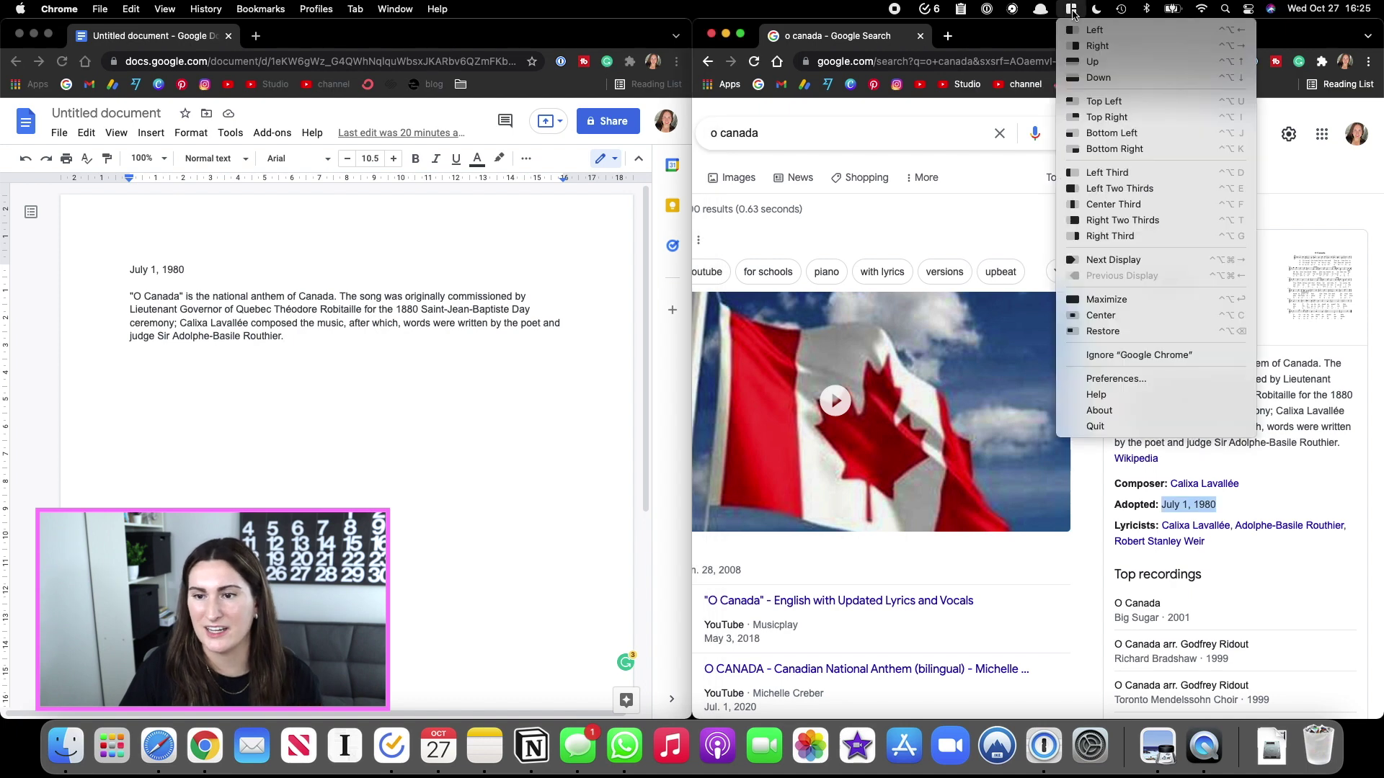
{"action": "left_click", "coordinate": [1118, 79]}
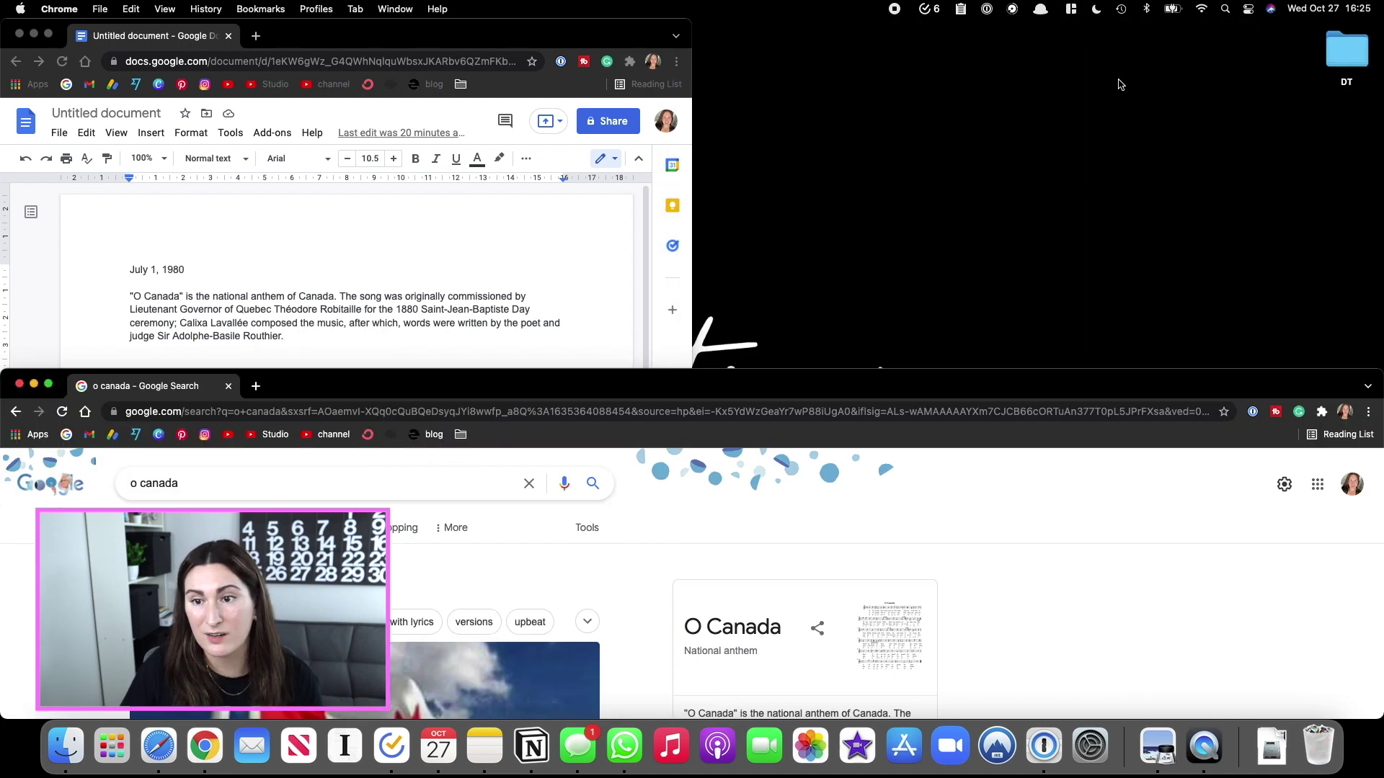
{"action": "left_click", "coordinate": [1072, 10]}
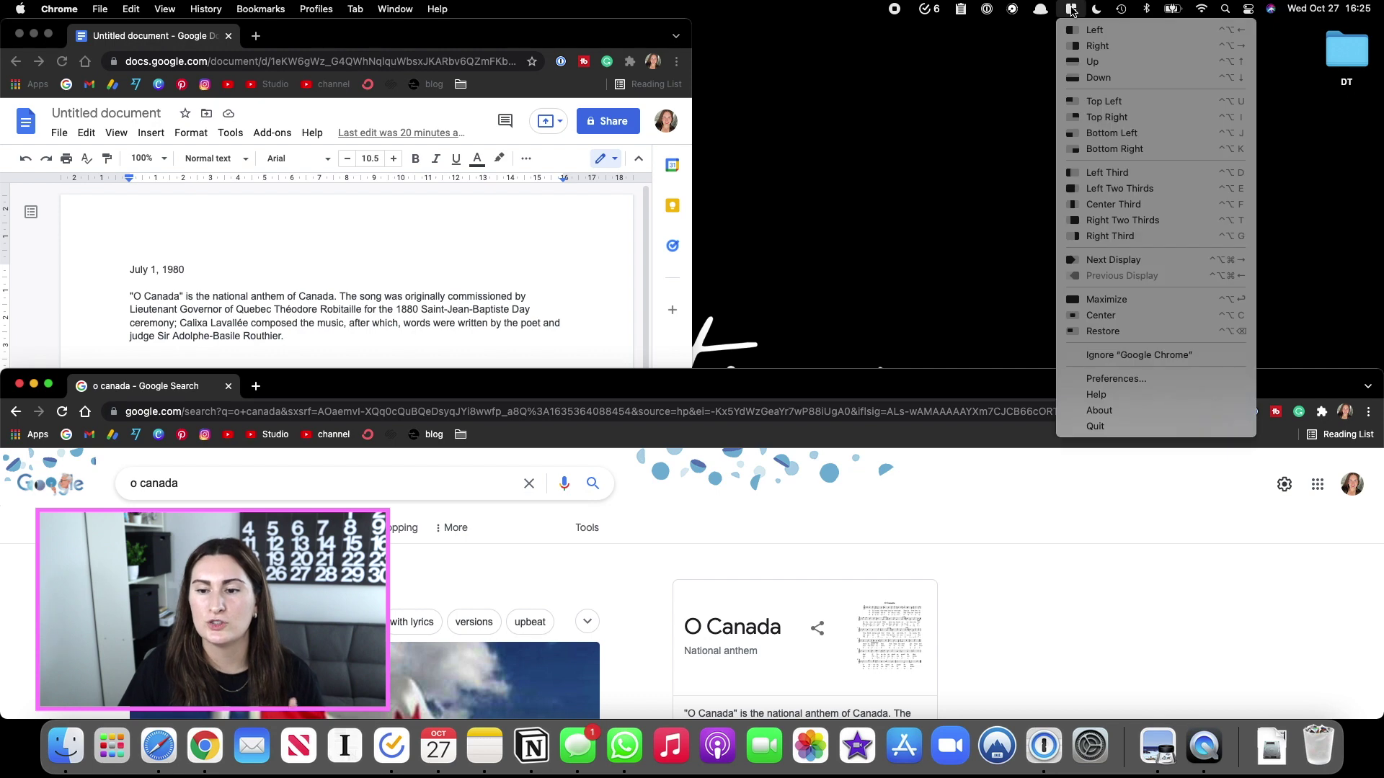
{"action": "left_click", "coordinate": [1104, 302]}
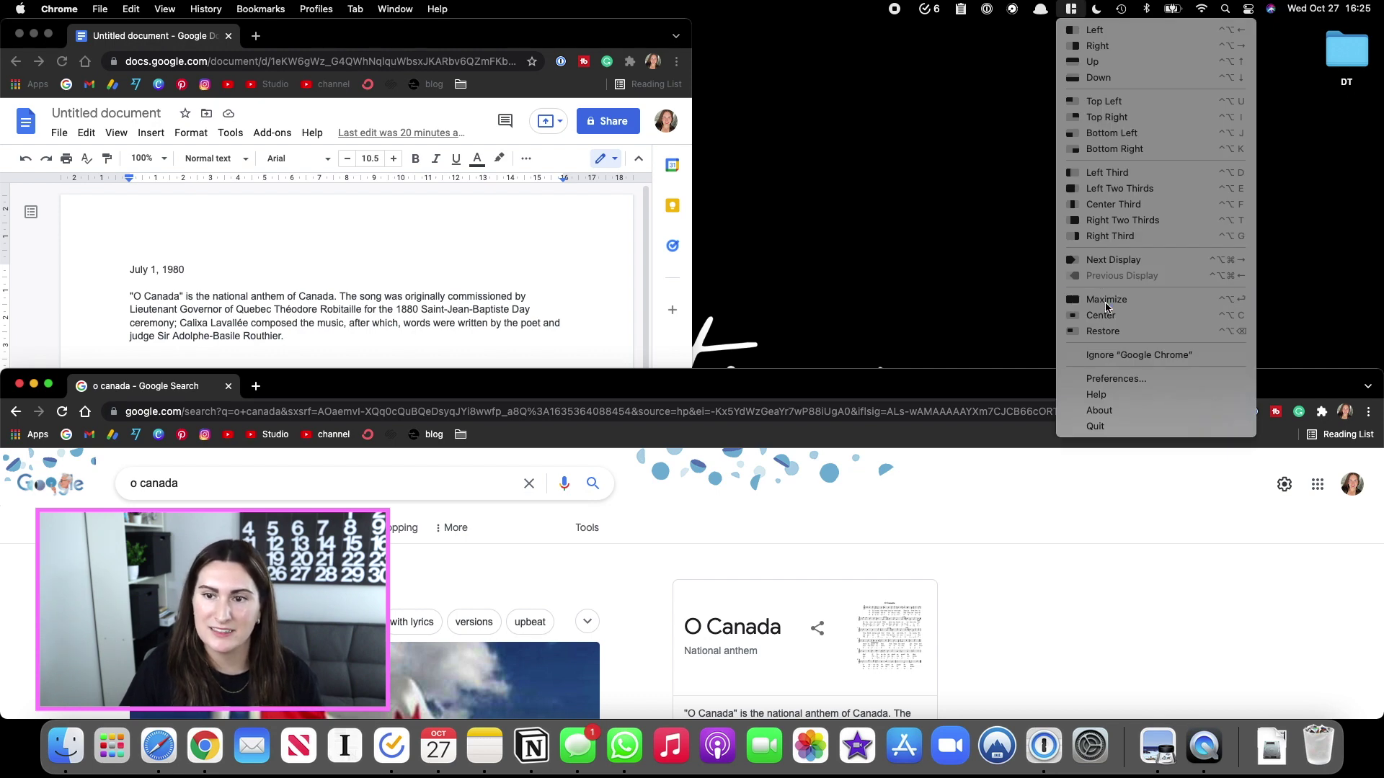
{"action": "left_click", "coordinate": [1071, 8]}
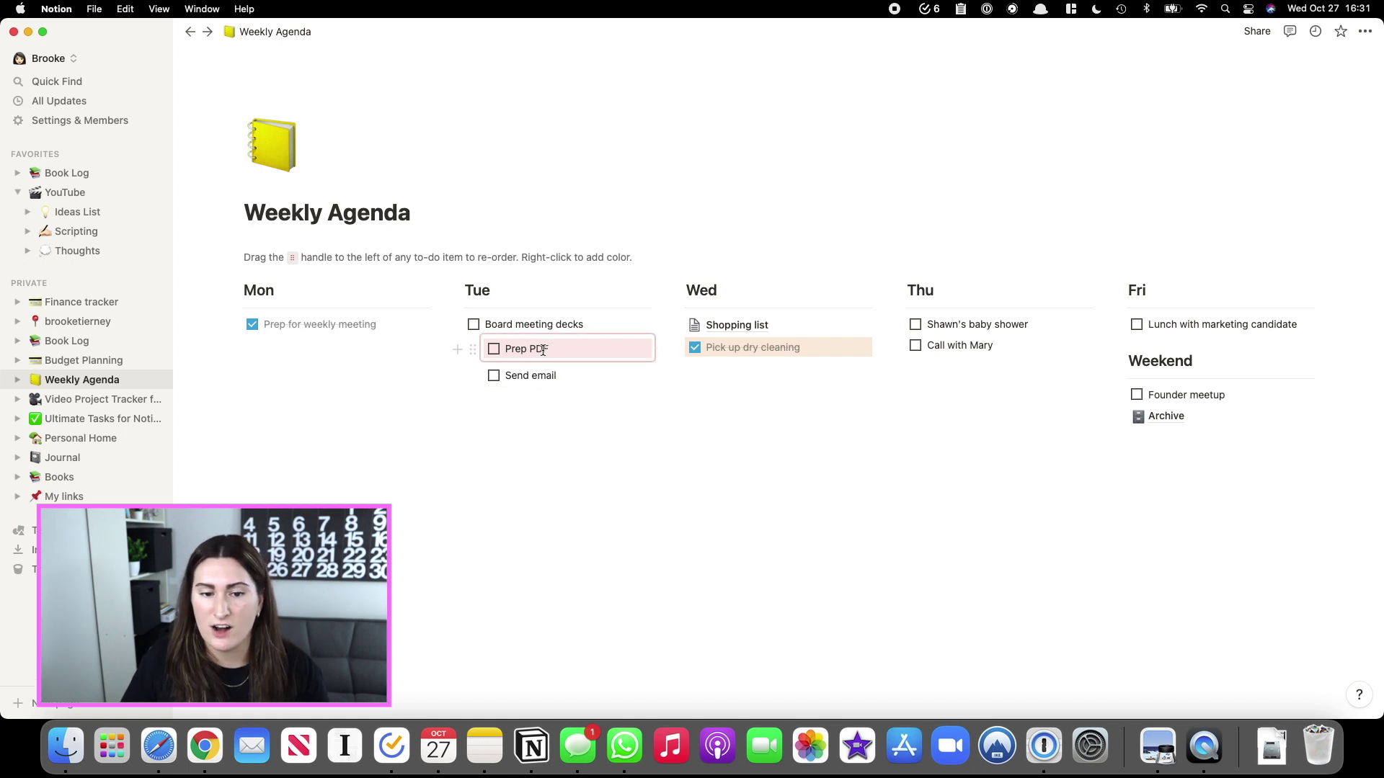
Tick off Board meeting decks and move Send email under Wednesday.
{"action": "left_click", "coordinate": [474, 324]}
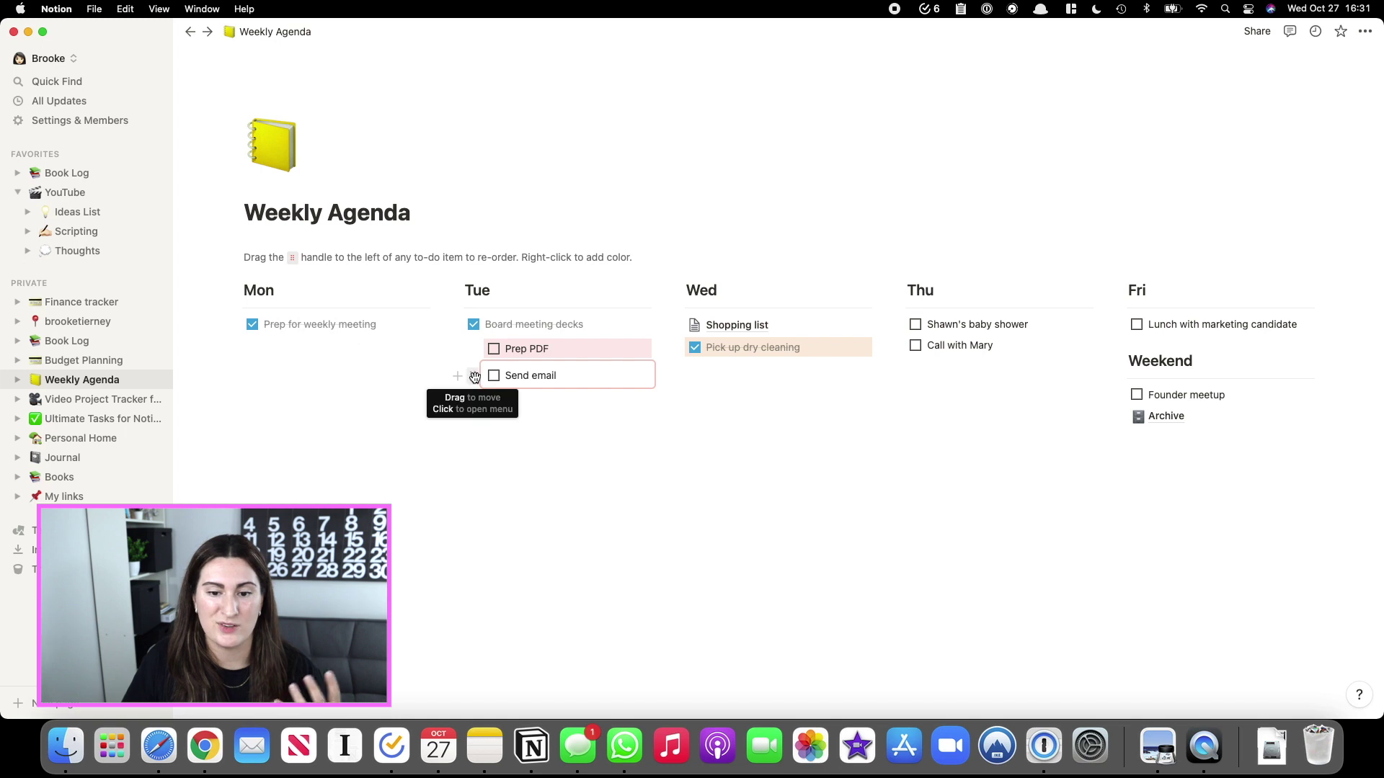
{"action": "left_click_drag", "start_coordinate": [473, 377], "coordinate": [697, 376]}
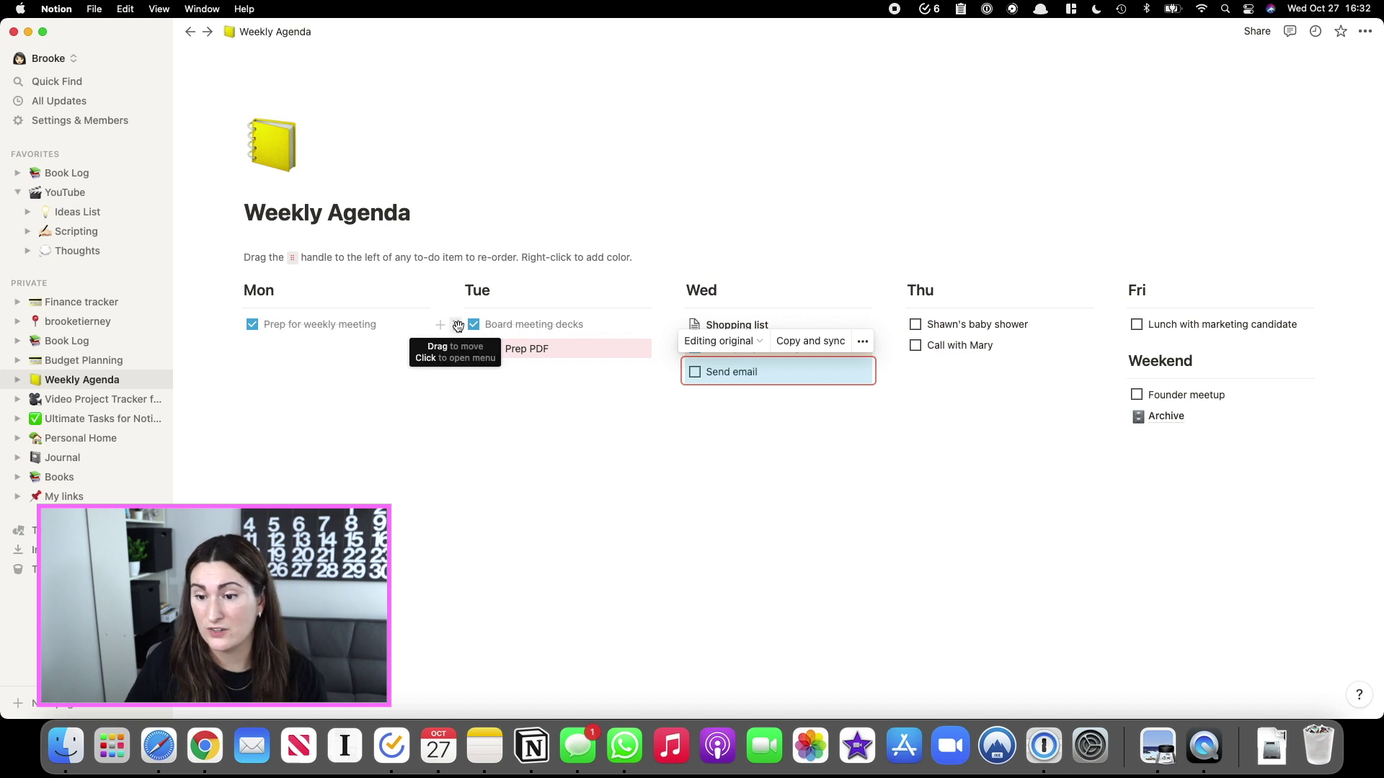
Move Board meeting decks with Prep PDF into Archive, verify there, and return to Weekly Agenda.
{"action": "left_click_drag", "start_coordinate": [455, 325], "coordinate": [1136, 423]}
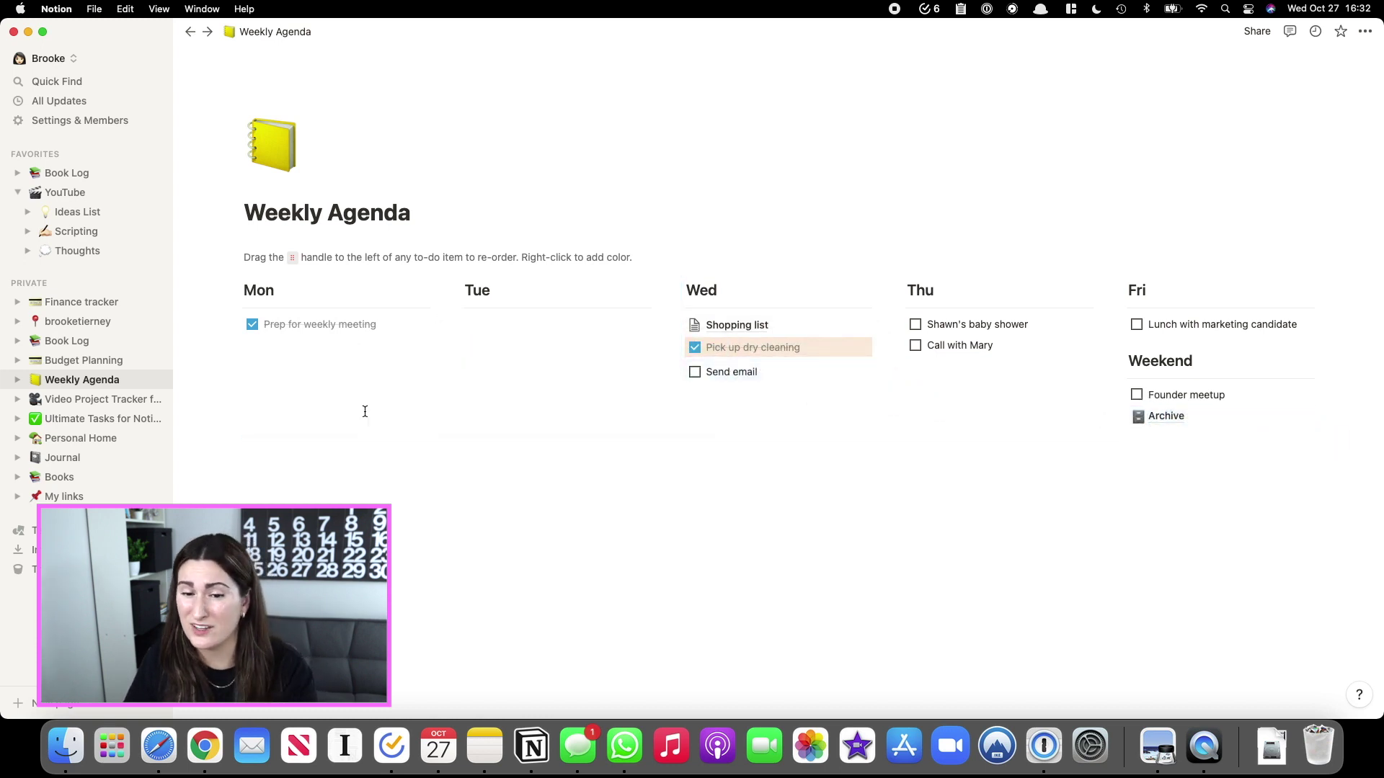
{"action": "left_click", "coordinate": [1162, 417]}
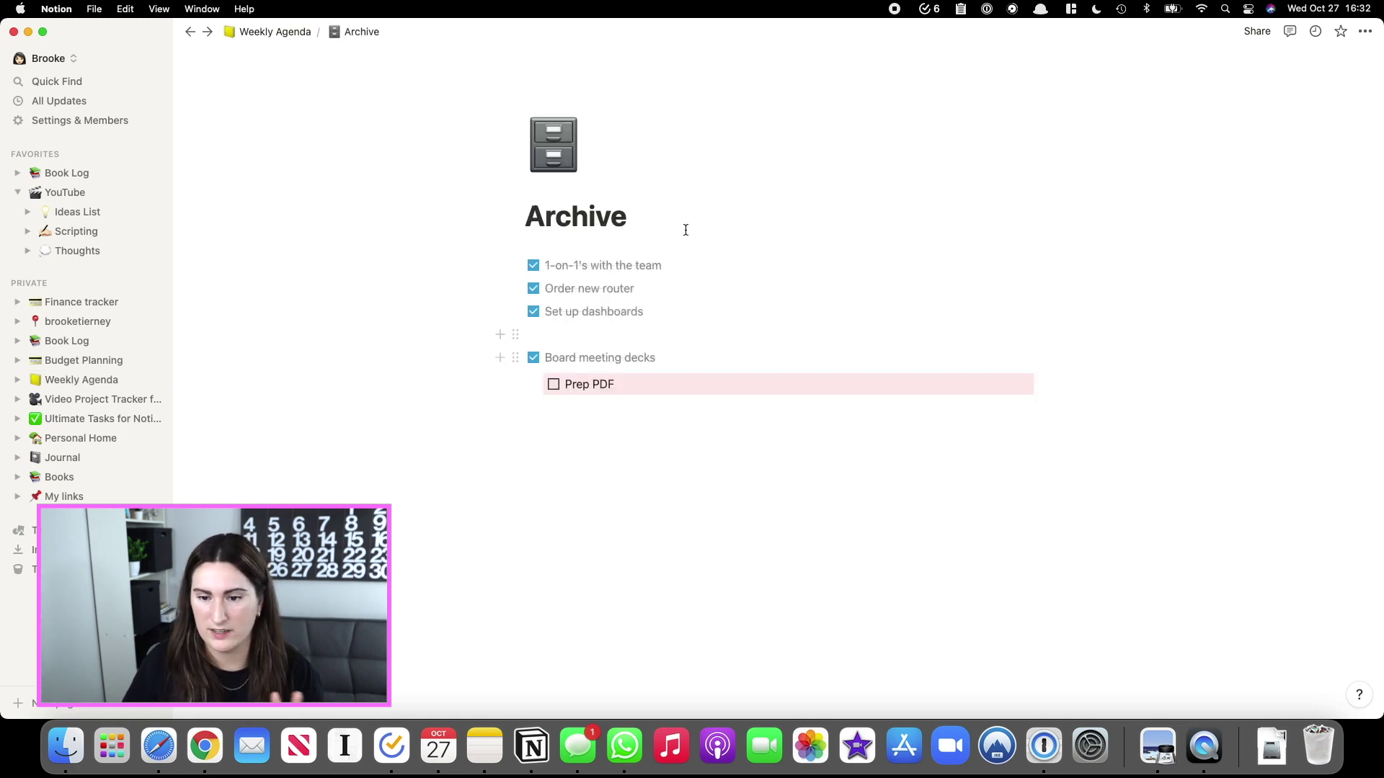
{"action": "left_click", "coordinate": [190, 32]}
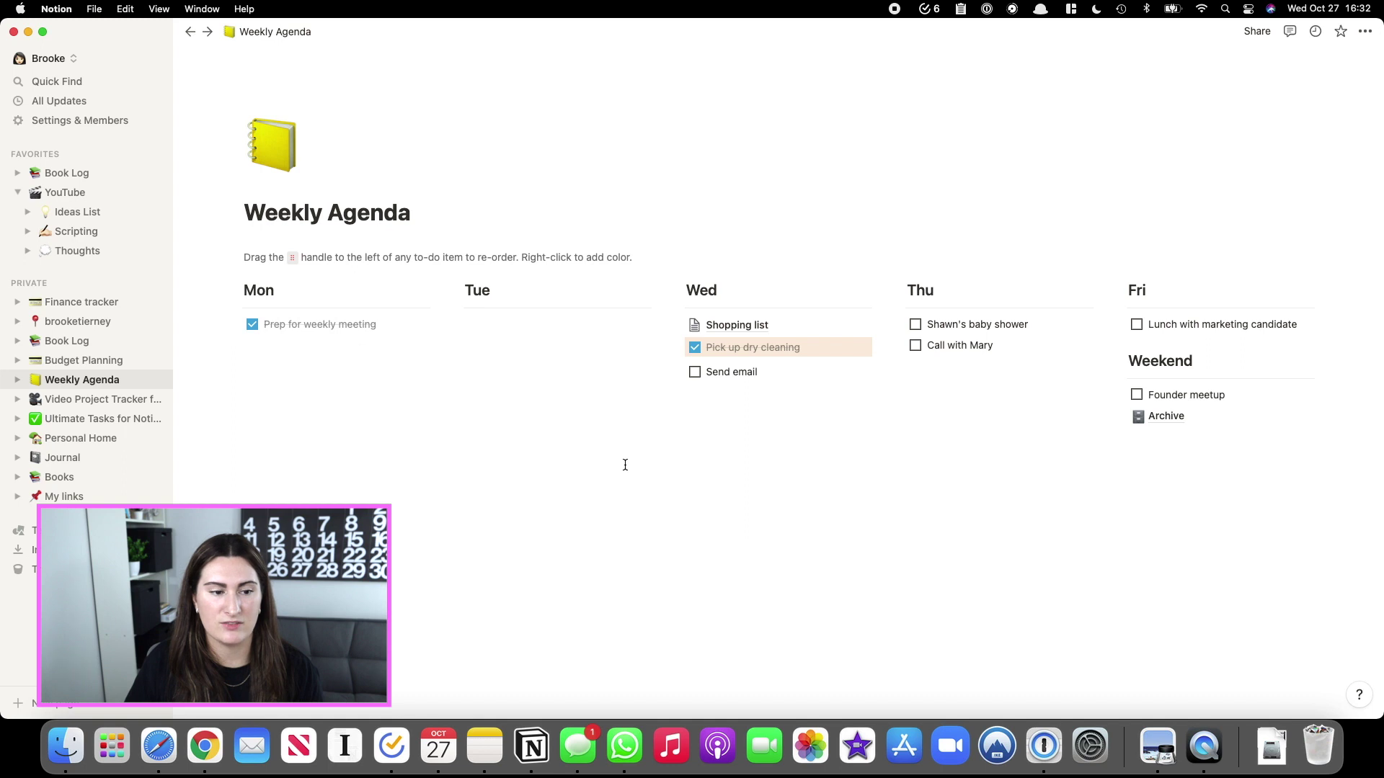
Open the Finance tracker page and briefly inspect the filters on its table.
{"action": "left_click", "coordinate": [89, 308]}
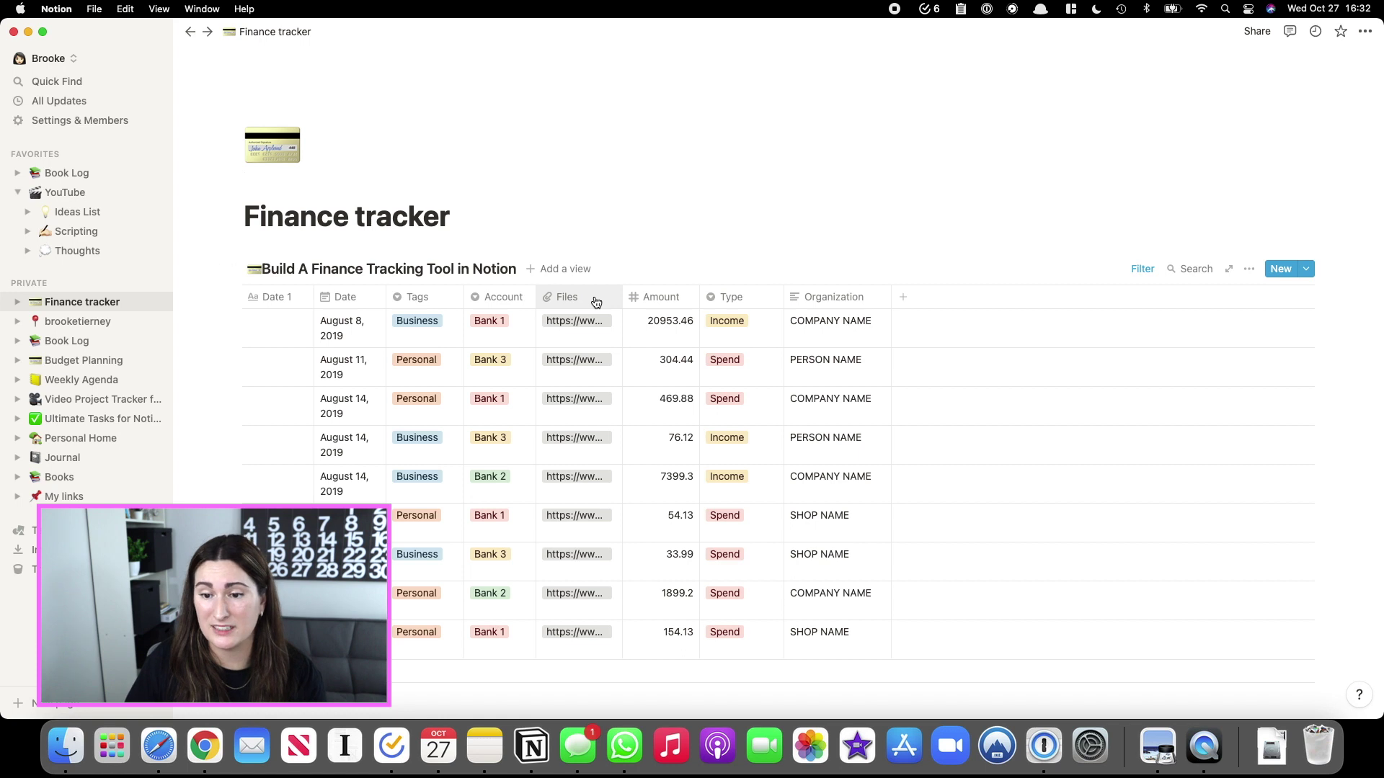
{"action": "left_click", "coordinate": [1150, 267]}
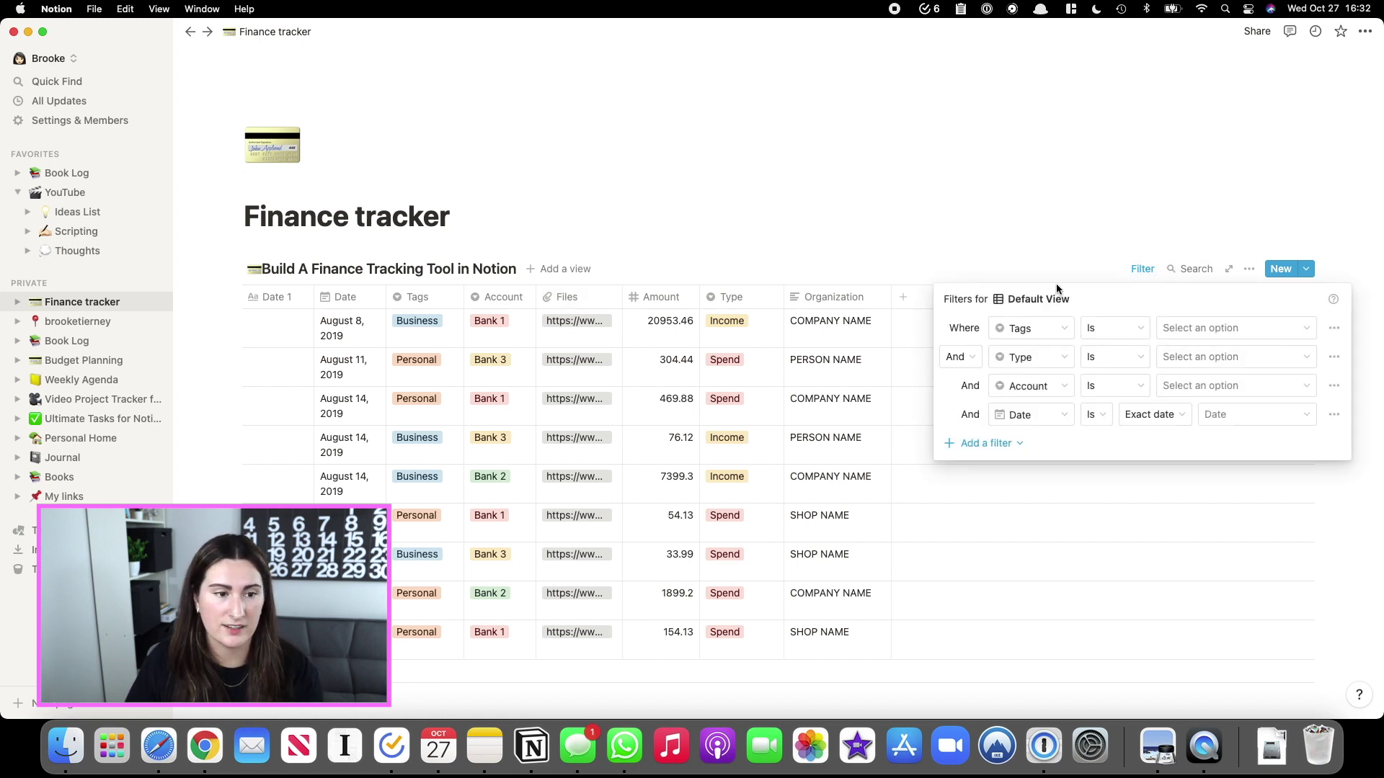
{"action": "key", "text": "Escape"}
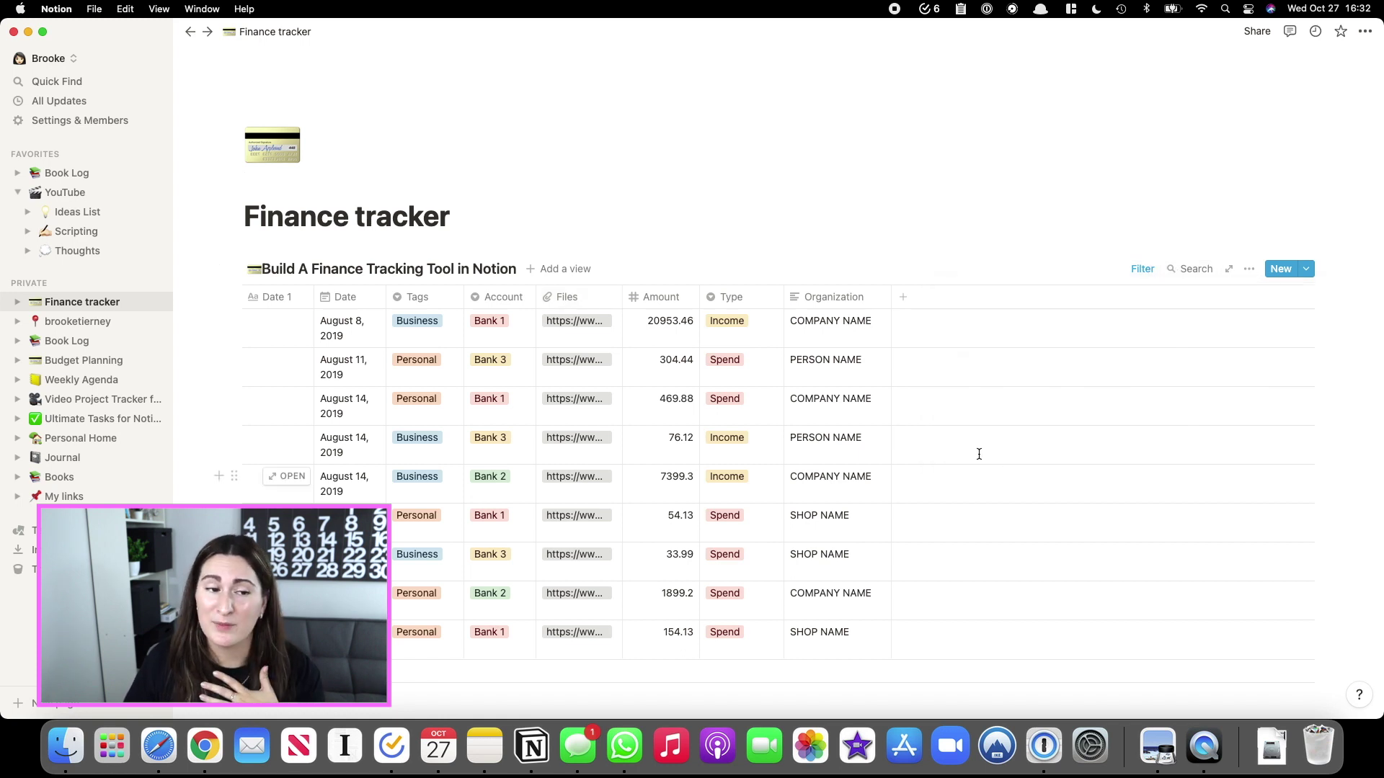
{"action": "left_click", "coordinate": [64, 173]}
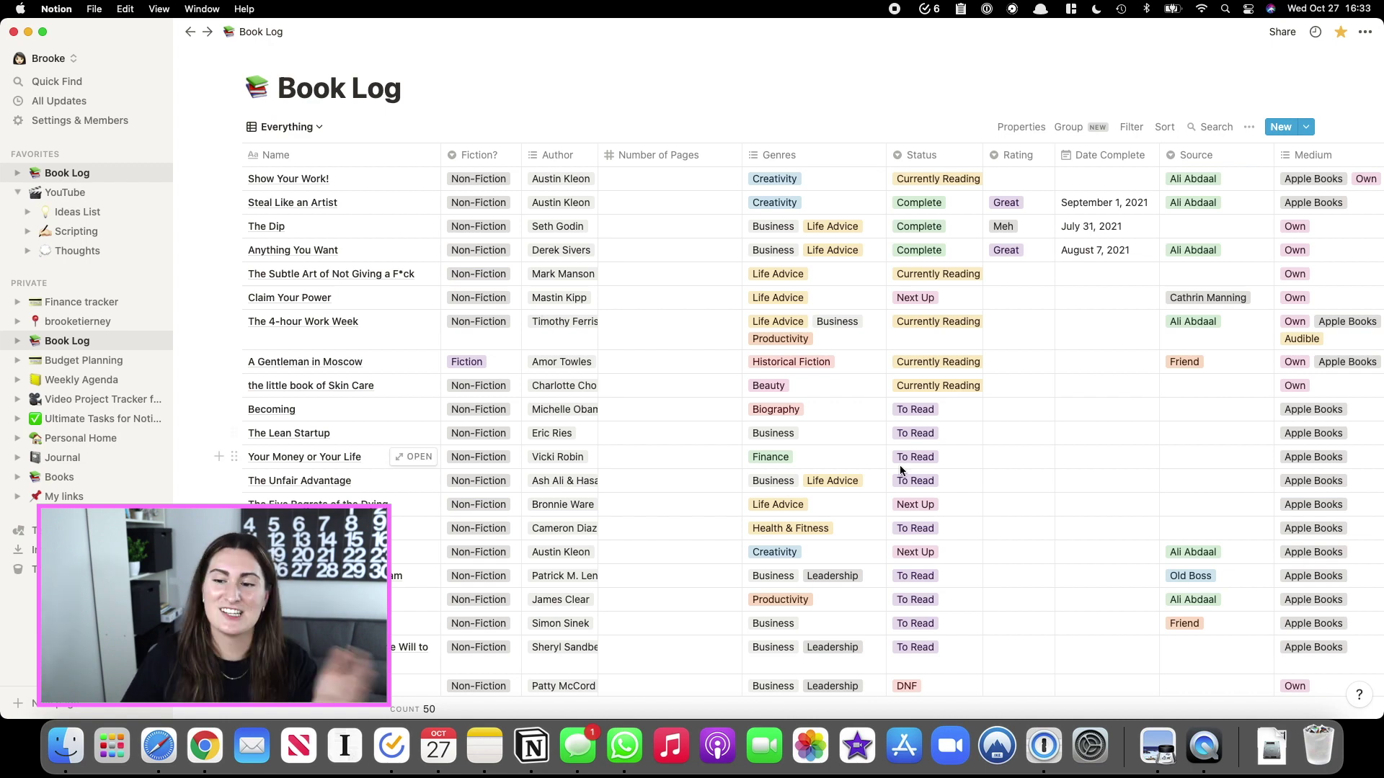
Scroll down and back up through the Book Log table of books.
{"action": "scroll", "coordinate": [900, 470], "scroll_direction": "down", "scroll_amount": 10}
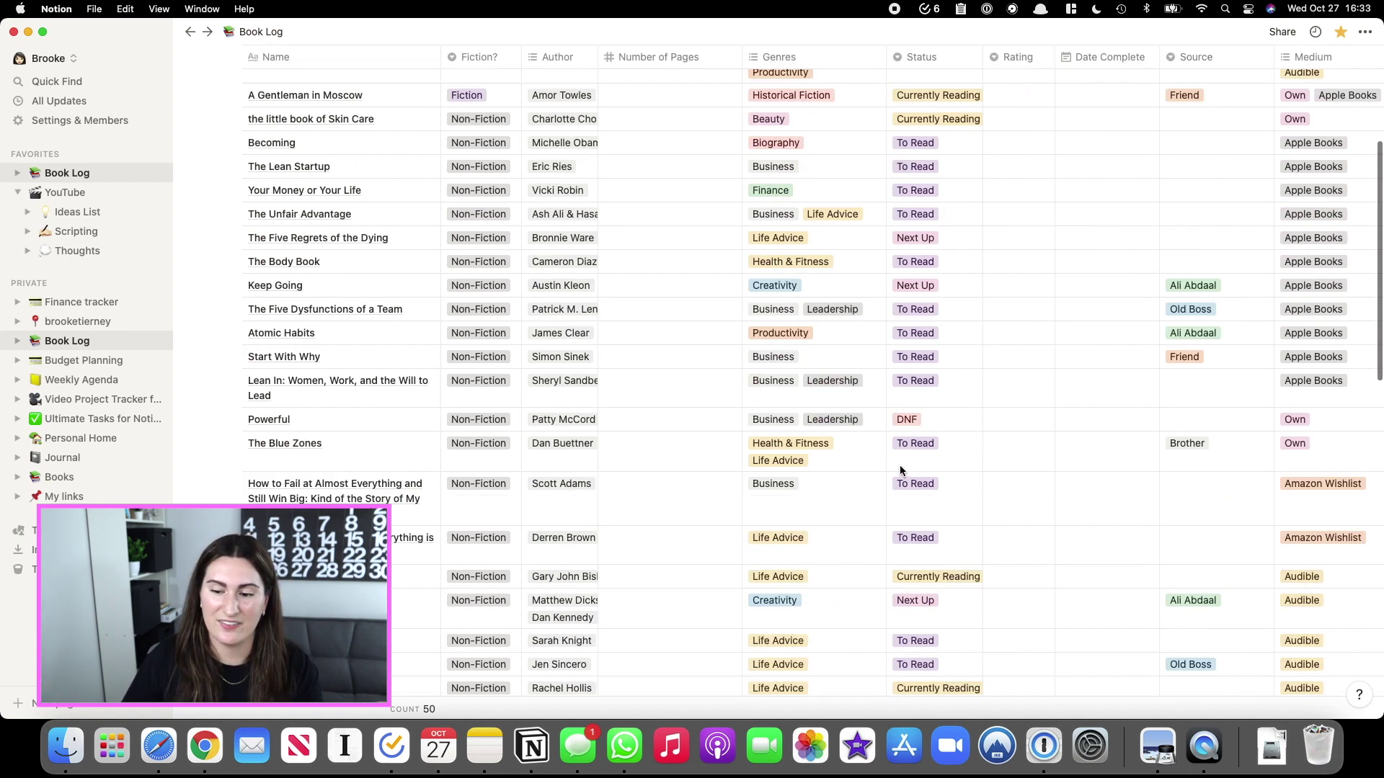
{"action": "scroll", "coordinate": [900, 464], "scroll_direction": "up", "scroll_amount": 10}
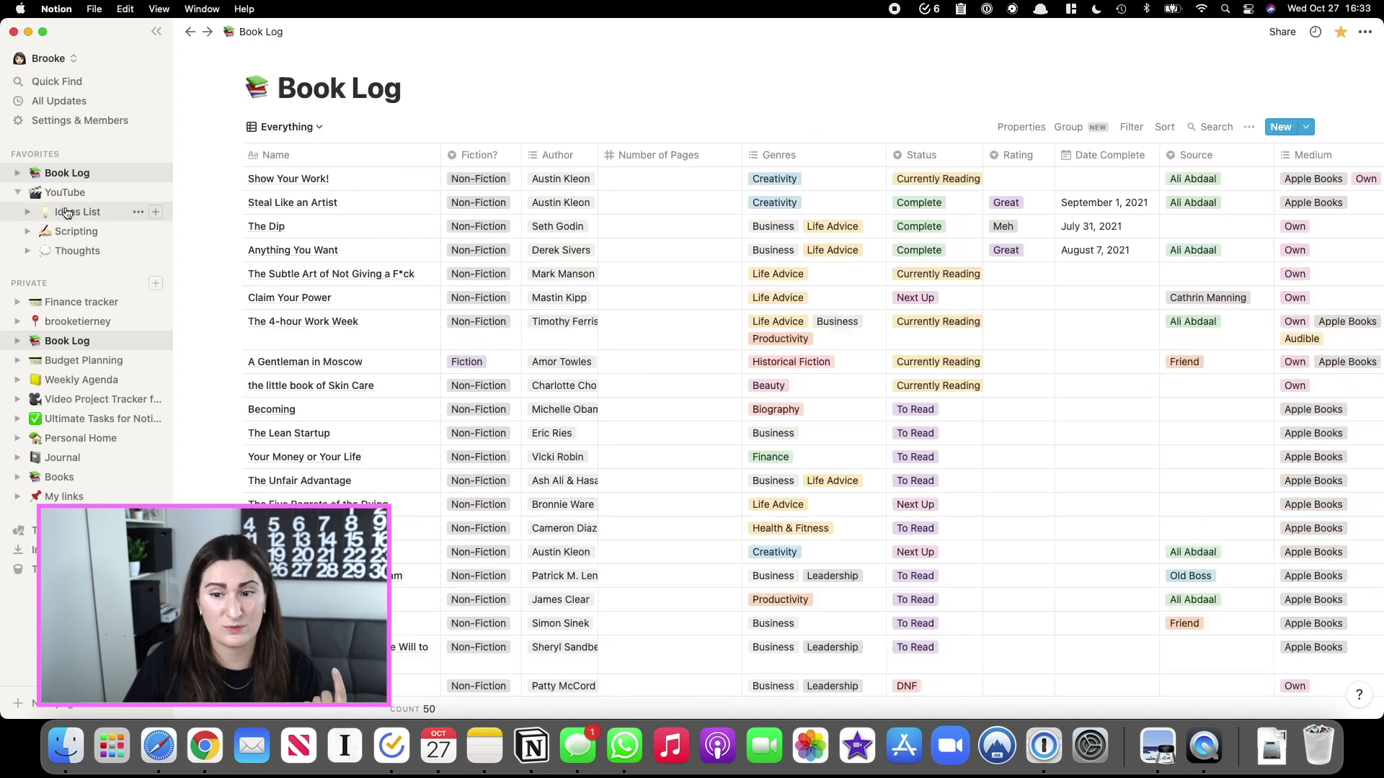
Add a page titled 'test' under Ideas List, giving it an hourglass icon and bird-pattern cover.
{"action": "left_click", "coordinate": [156, 213]}
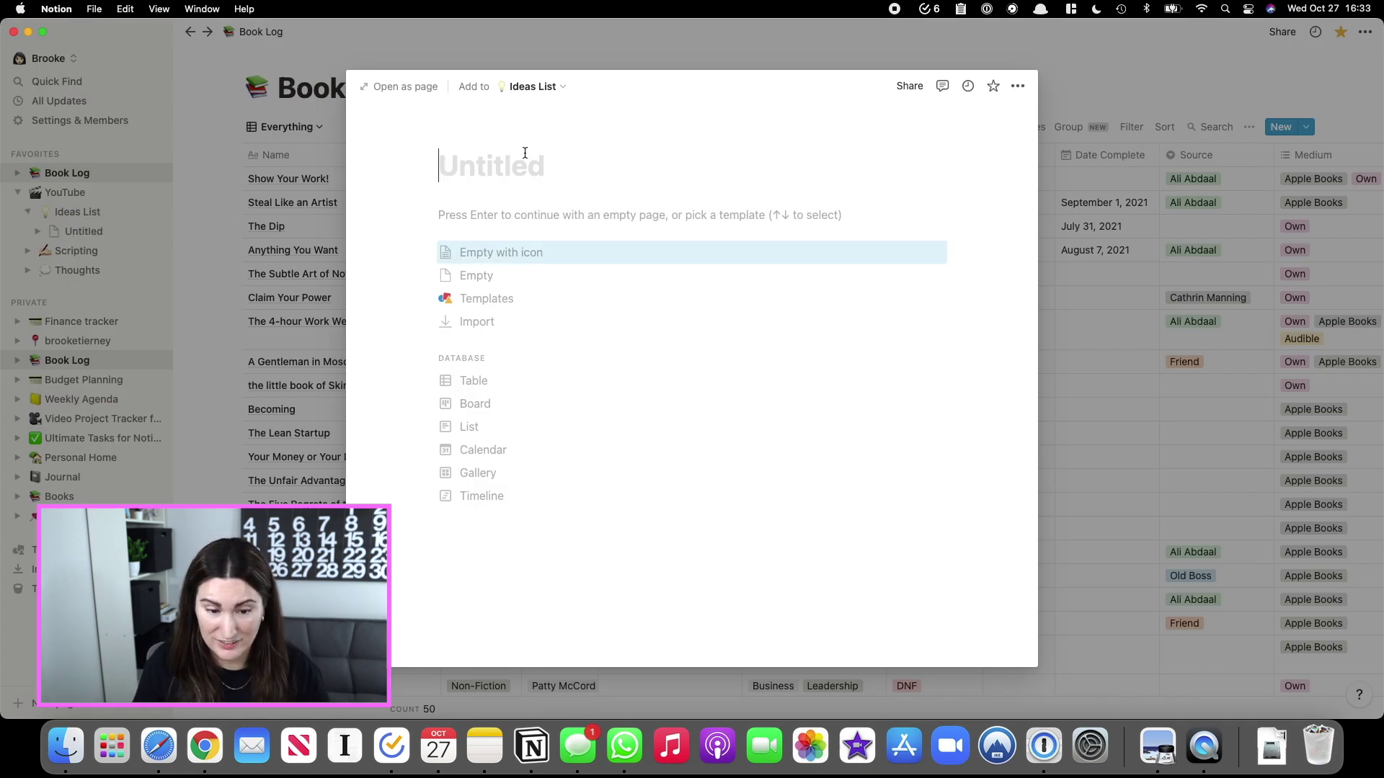
{"action": "type", "text": "test"}
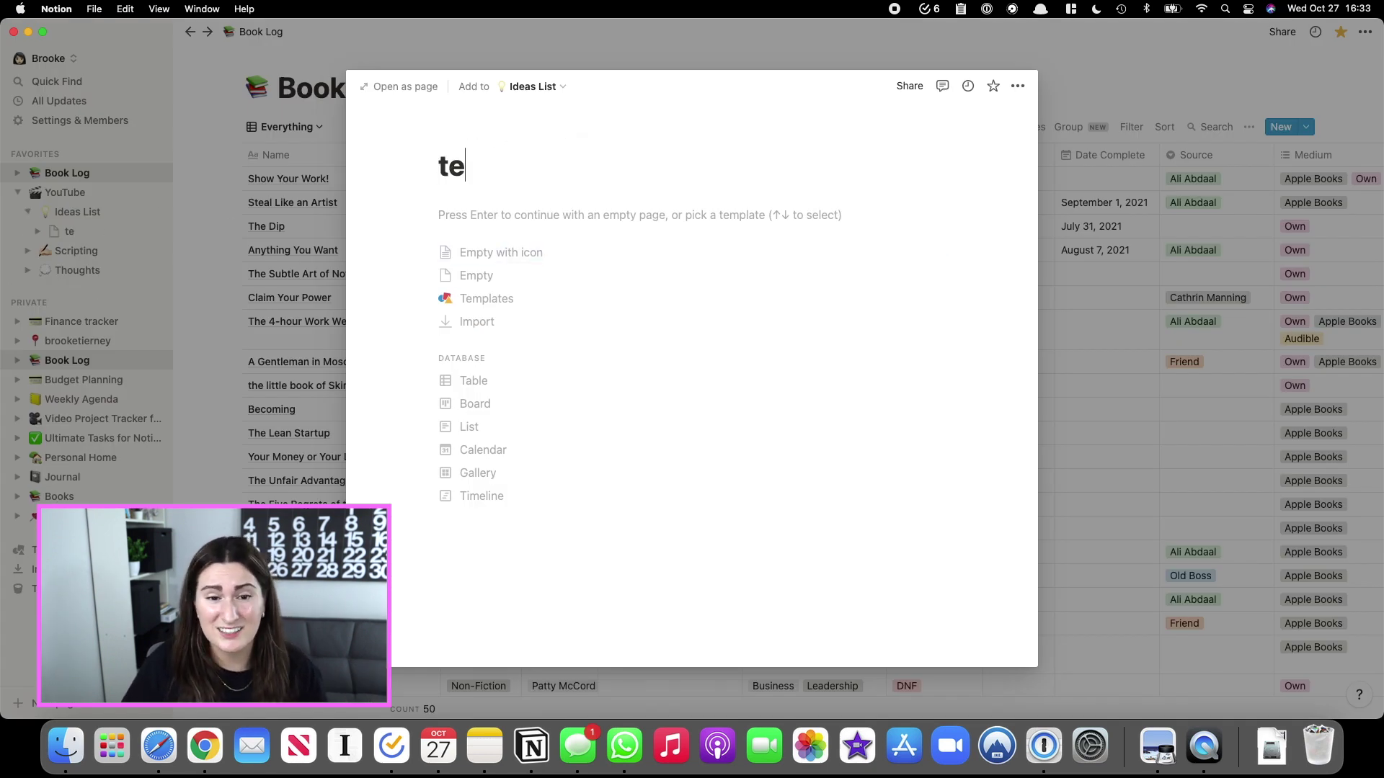
{"action": "left_click", "coordinate": [469, 135]}
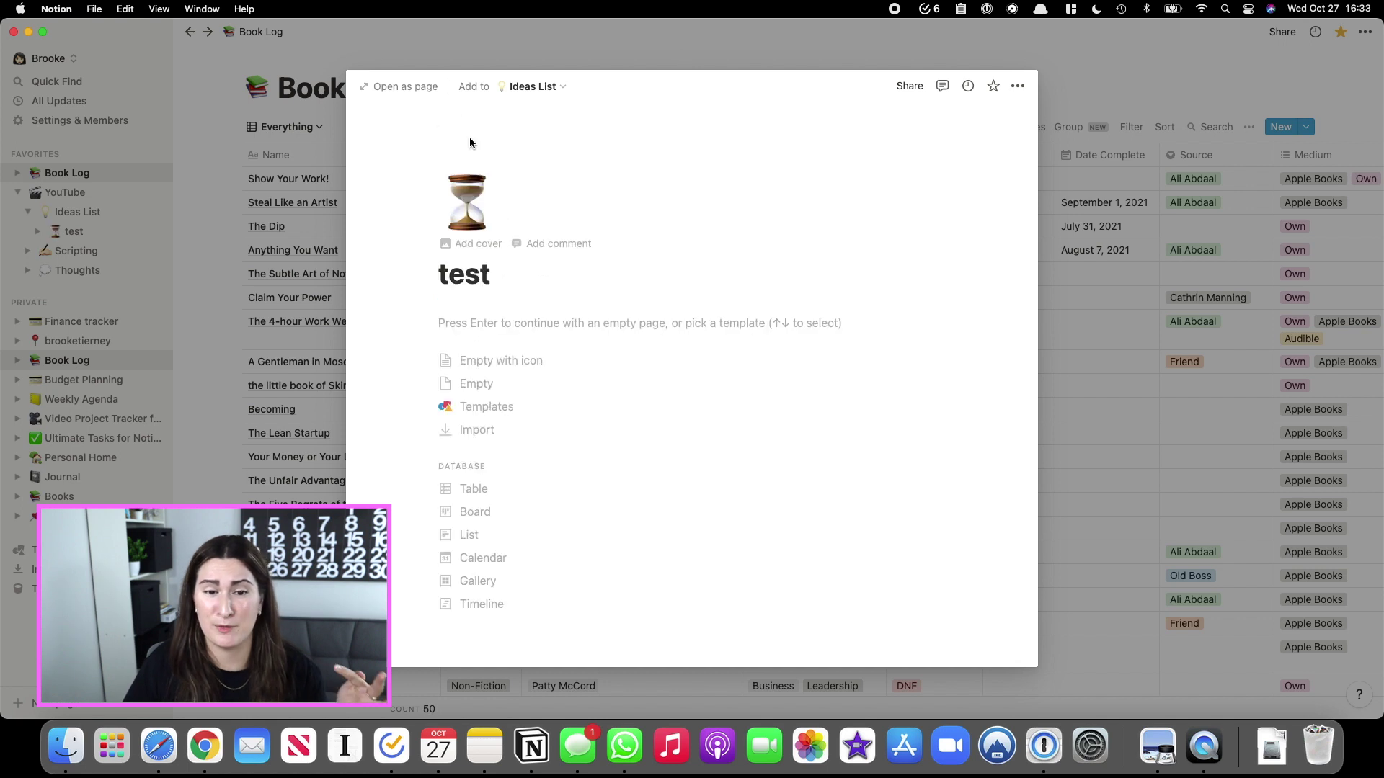
{"action": "left_click", "coordinate": [473, 196]}
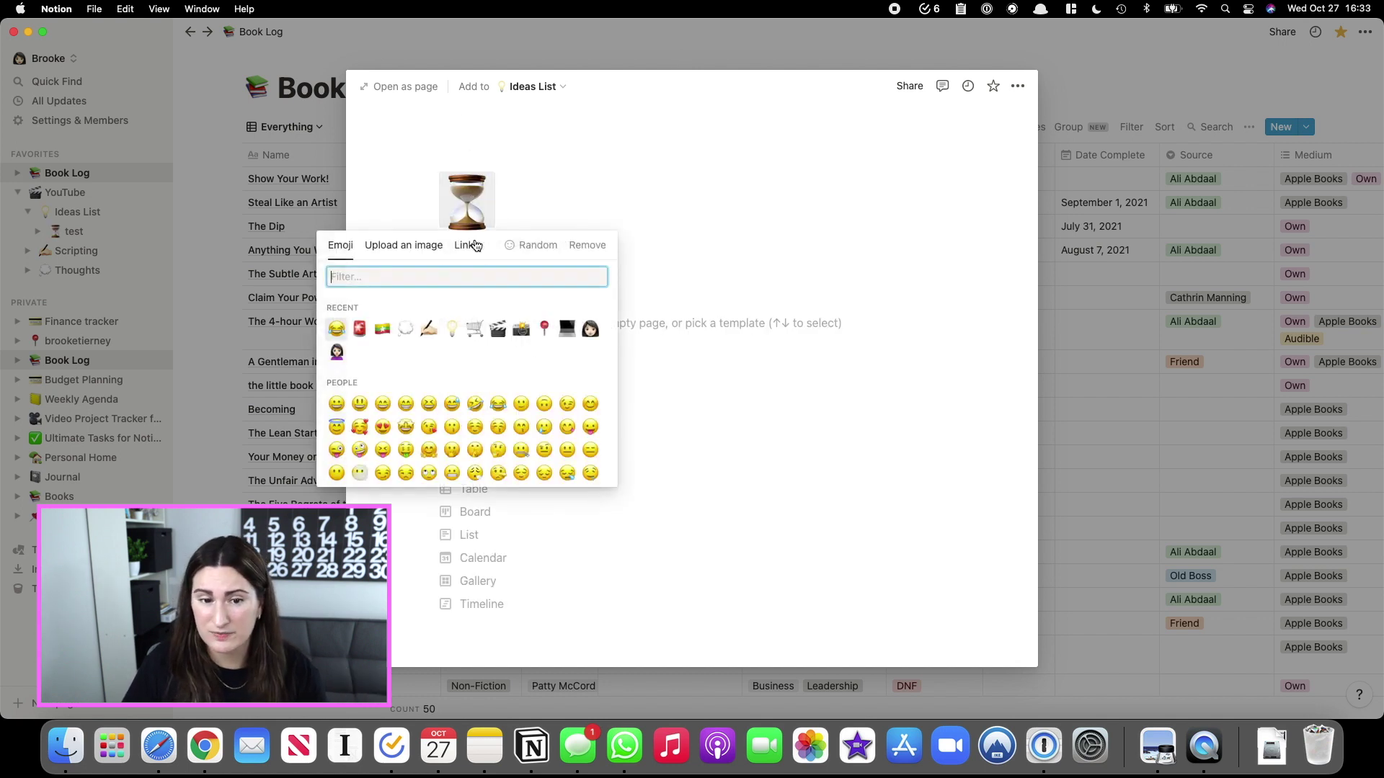
{"action": "left_click", "coordinate": [530, 195]}
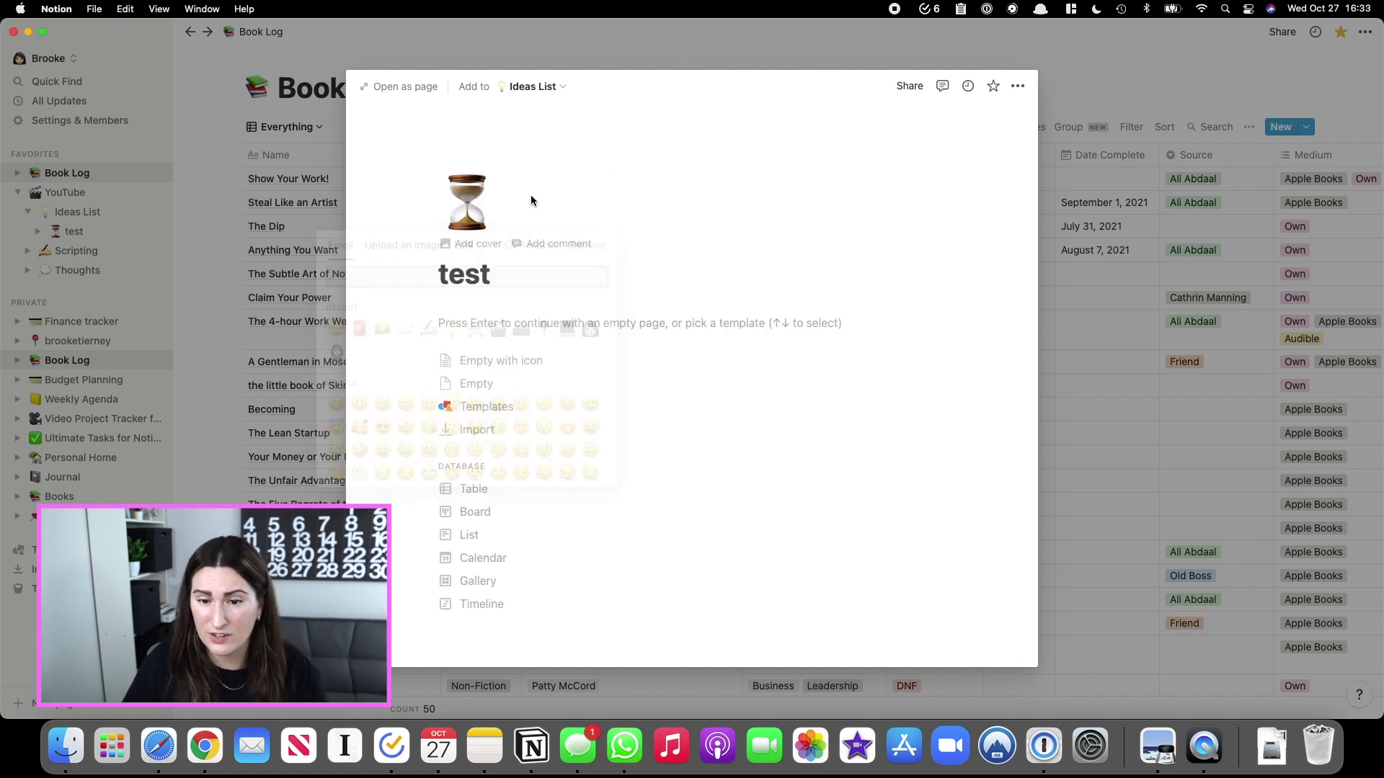
{"action": "left_click", "coordinate": [477, 243]}
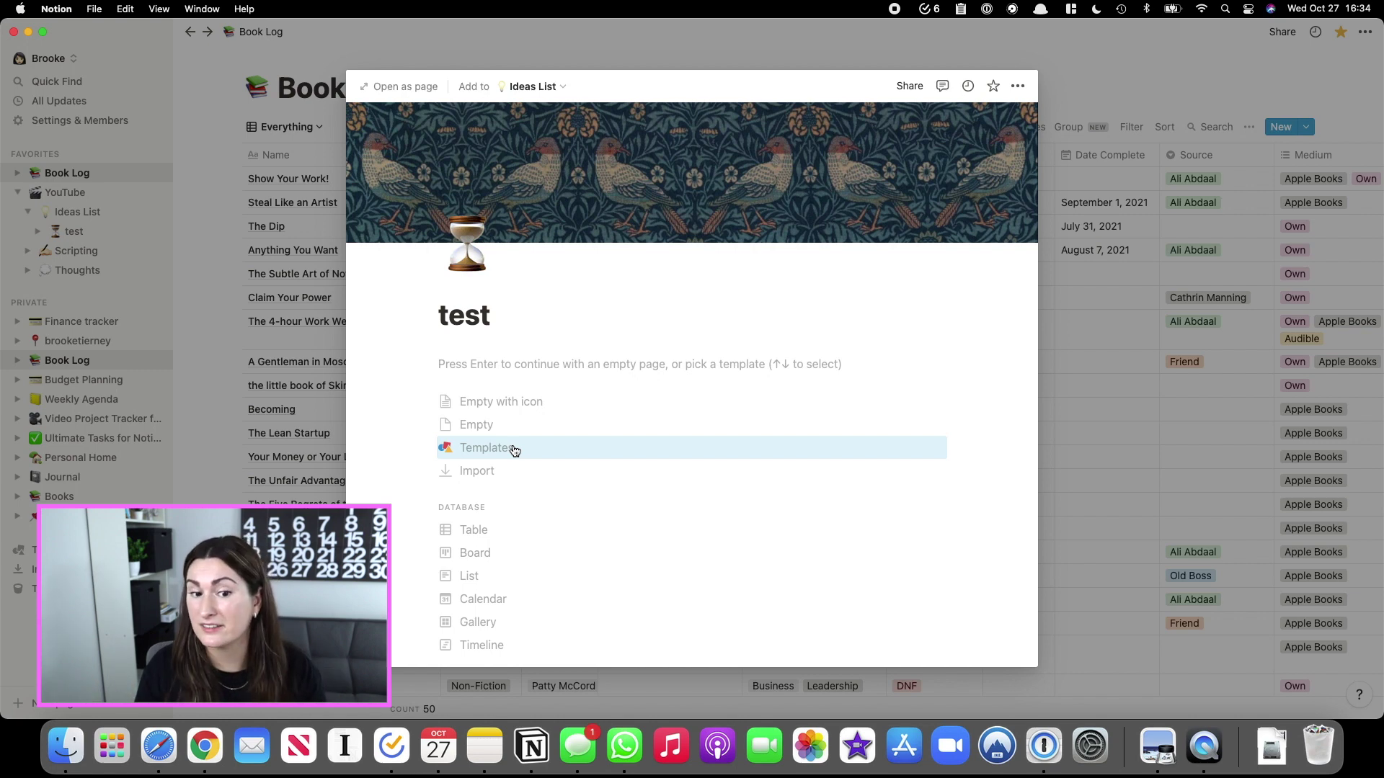
Type the placeholder line 'fhielsgrilrguelrblqkfuegebilbEW' into the test page body.
{"action": "type", "text": "fhielsgrilrguelrblqkfuegebilbEW"}
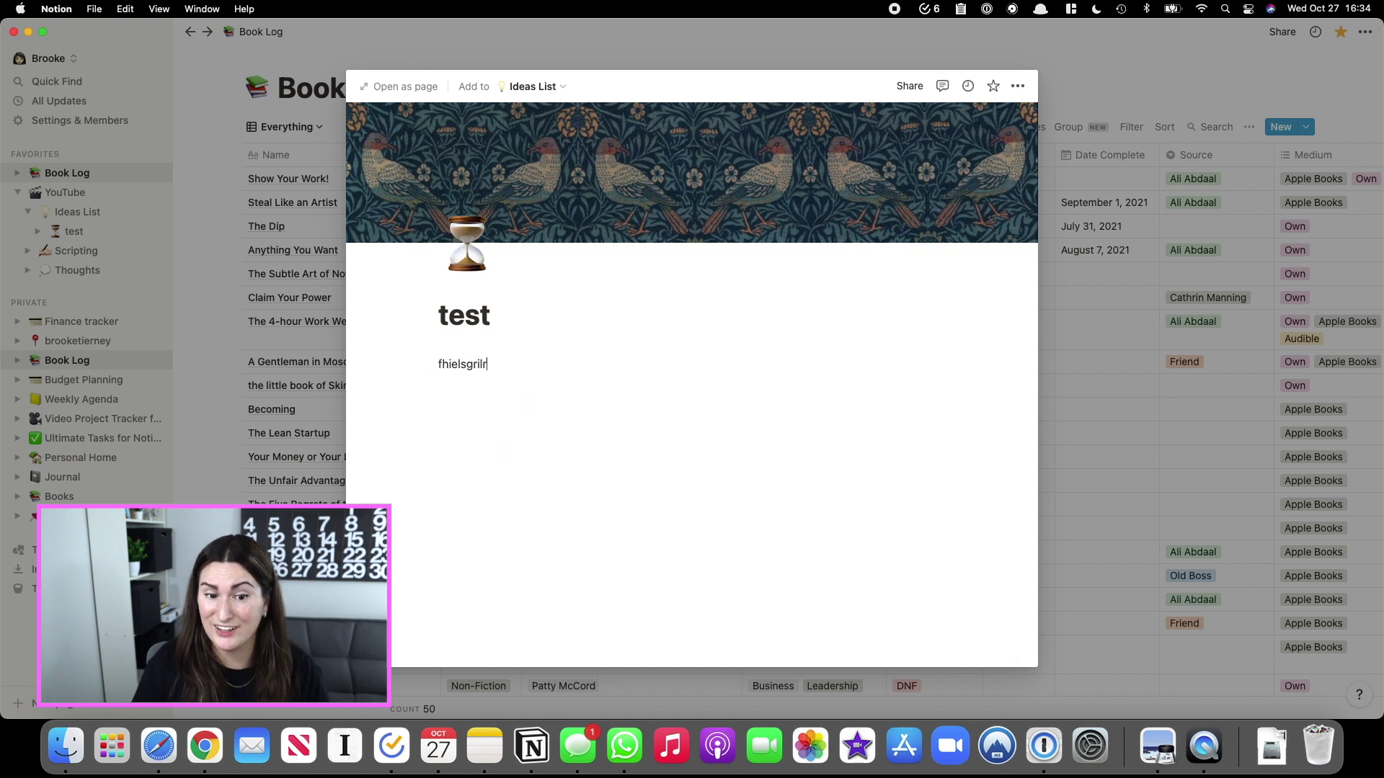